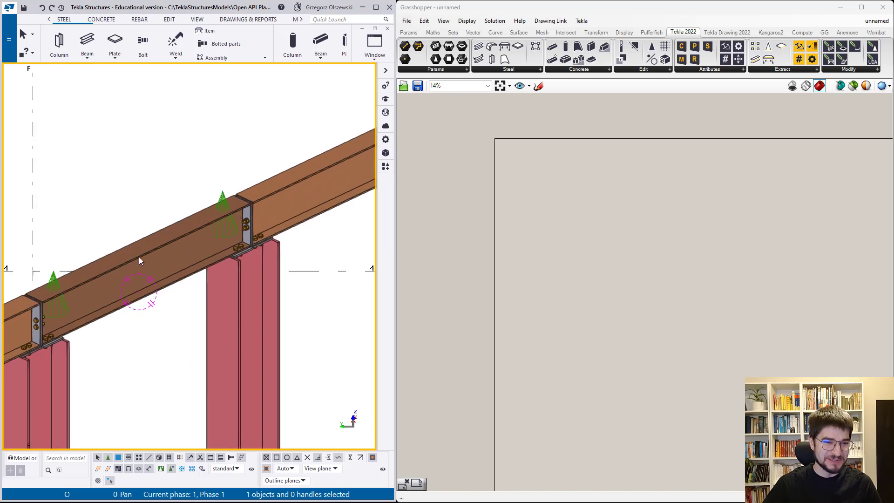
# - Place a Model Object parameter on the canvas and reference the sloped beam from the Tekla model in it
pyautogui.moveTo(139, 257)
pyautogui.keyDown('ctrl'); pyautogui.mouseDown(button='middle')
pyautogui.moveTo(100, 271)
pyautogui.moveTo(144, 252)
pyautogui.mouseUp(button='middle'); pyautogui.keyUp('ctrl')
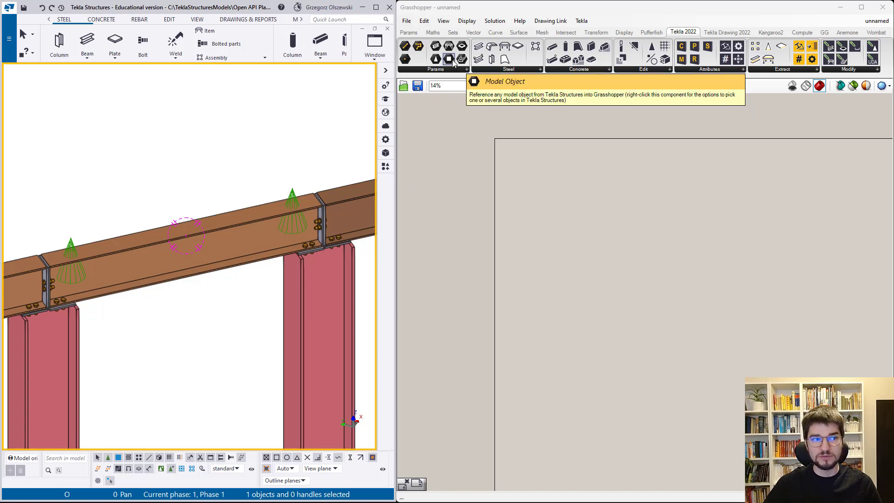
pyautogui.moveTo(454, 63); pyautogui.dragTo(558, 188)
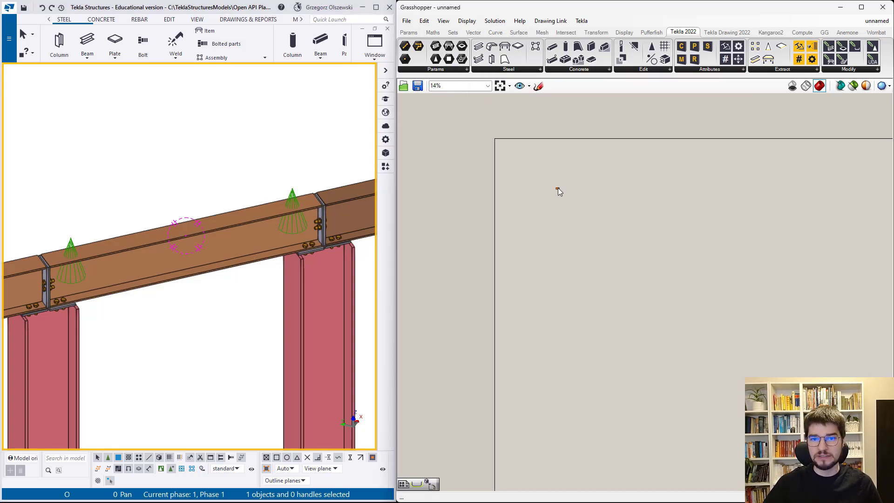
pyautogui.rightClick(558, 188)
pyautogui.click(569, 173)
pyautogui.scroll(15, 515, 228)
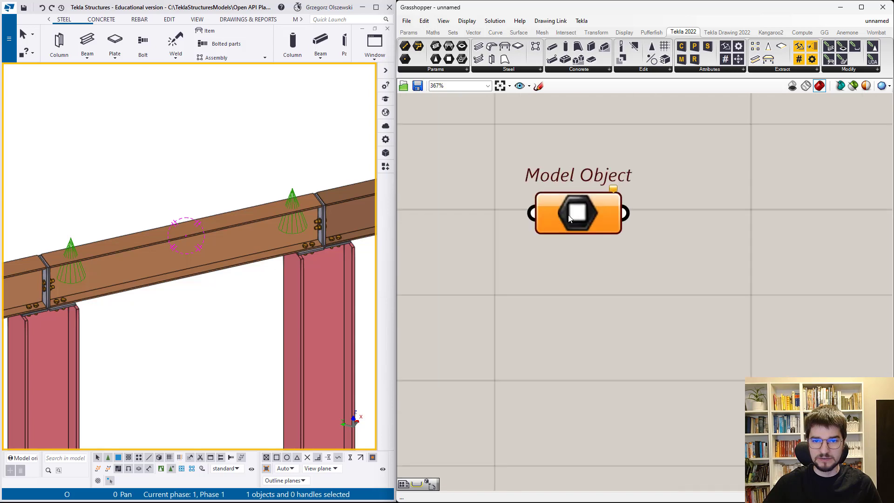
pyautogui.rightClick(569, 215)
pyautogui.click(611, 322)
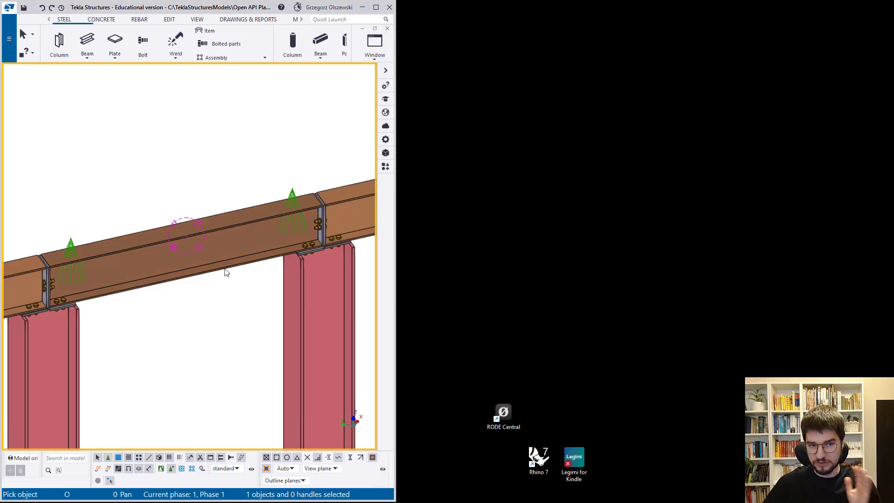
pyautogui.click(370, 213)
# - Add a Get Drawings From Model Object component beside the Model Object parameter and feed it the referenced object
pyautogui.click(712, 34)
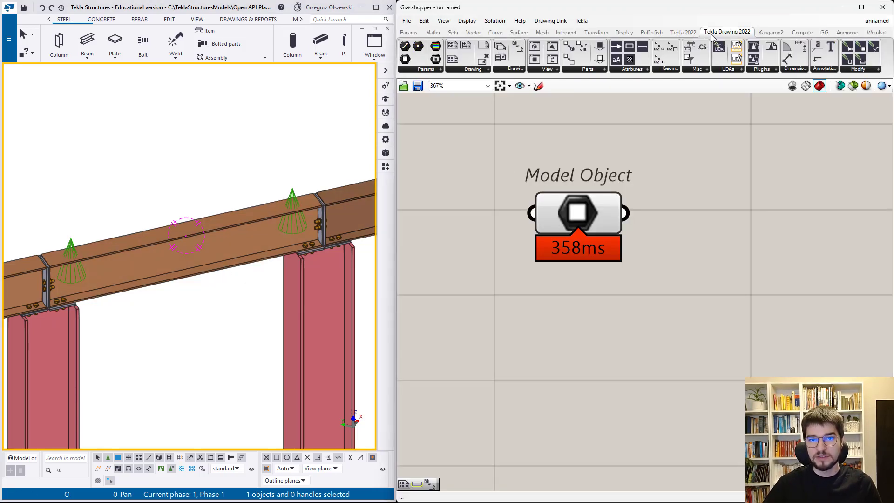
pyautogui.click(503, 69)
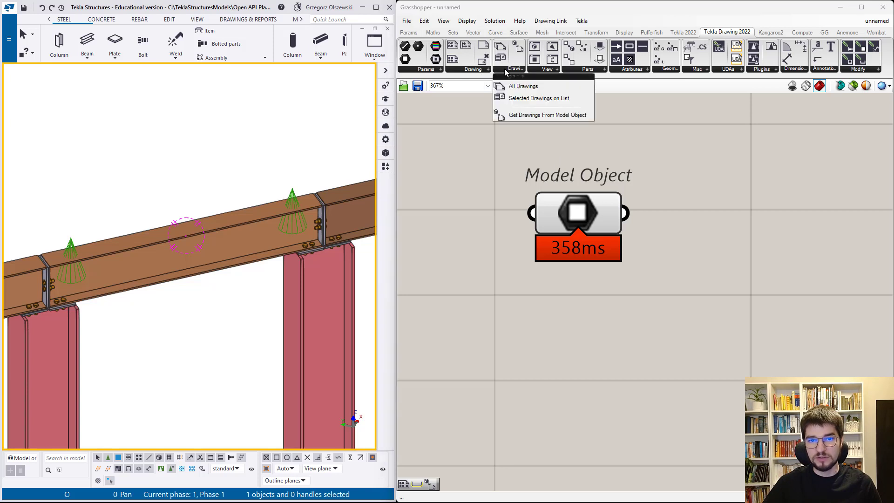
pyautogui.click(538, 115)
pyautogui.scroll(1, 672, 230)
pyautogui.click(666, 237)
pyautogui.moveTo(666, 236); pyautogui.dragTo(784, 239)
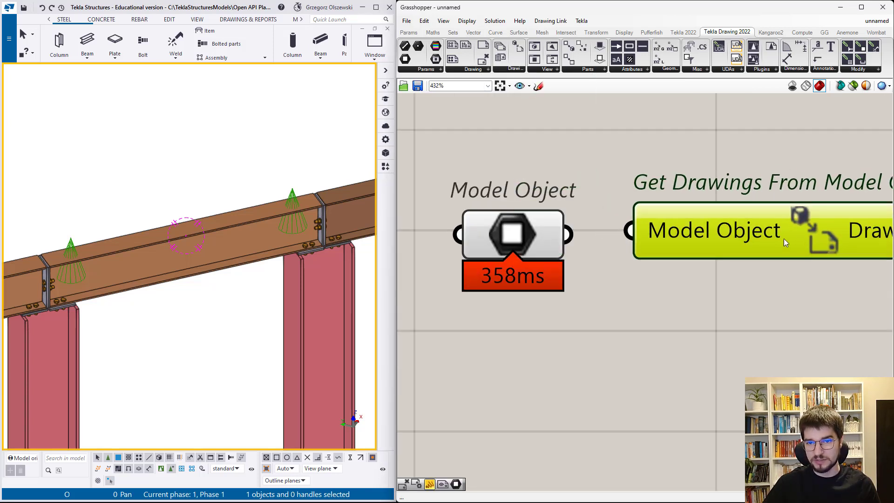
pyautogui.moveTo(567, 237); pyautogui.dragTo(630, 230)
pyautogui.scroll(-3, 502, 281)
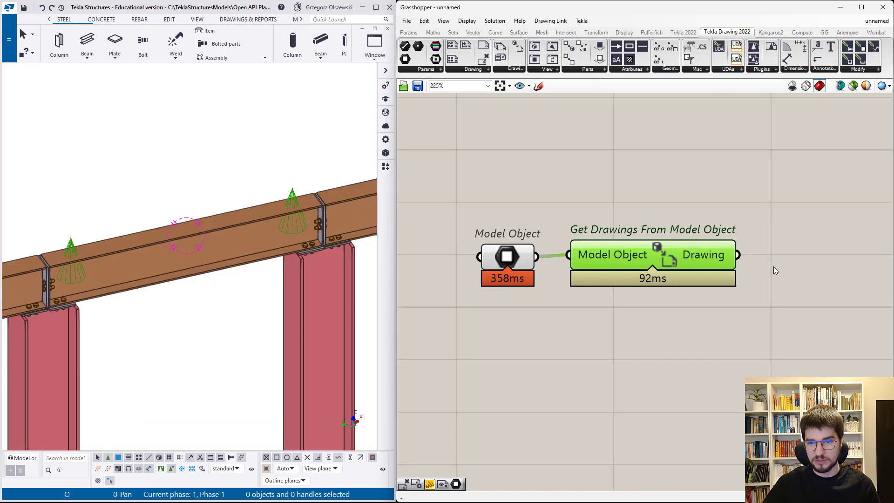
# - Add a panel and connect the Drawing output of Get Drawings From Model Object to it
pyautogui.doubleClick(813, 249)
pyautogui.write('//')
pyautogui.press('Return')
pyautogui.moveTo(752, 257)
pyautogui.mouseDown()
pyautogui.moveTo(817, 252)
pyautogui.moveTo(786, 249)
pyautogui.mouseUp()
pyautogui.scroll(-3, 596, 287)
pyautogui.scroll(2, 781, 282)
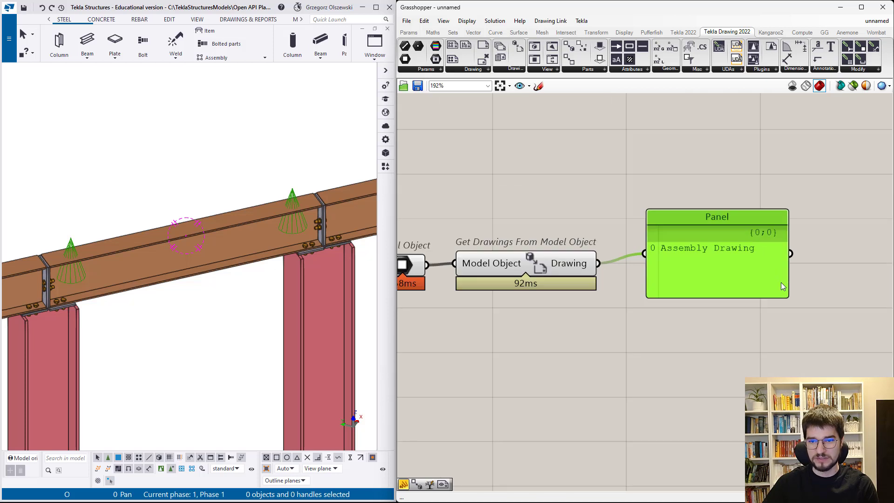
# - Add an Open Drawing component and connect the retrieved drawing to its Drawing input to open it in Tekla
pyautogui.click(481, 70)
pyautogui.moveTo(484, 148); pyautogui.dragTo(697, 170)
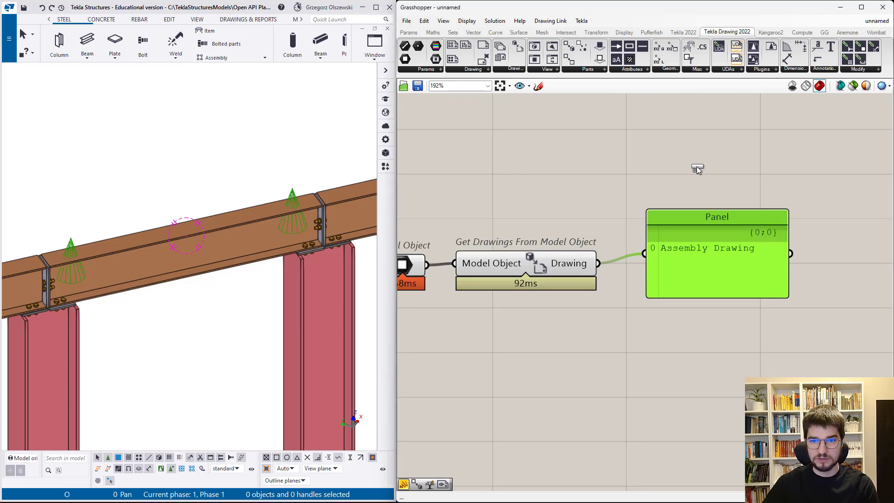
pyautogui.moveTo(598, 263); pyautogui.dragTo(637, 157)
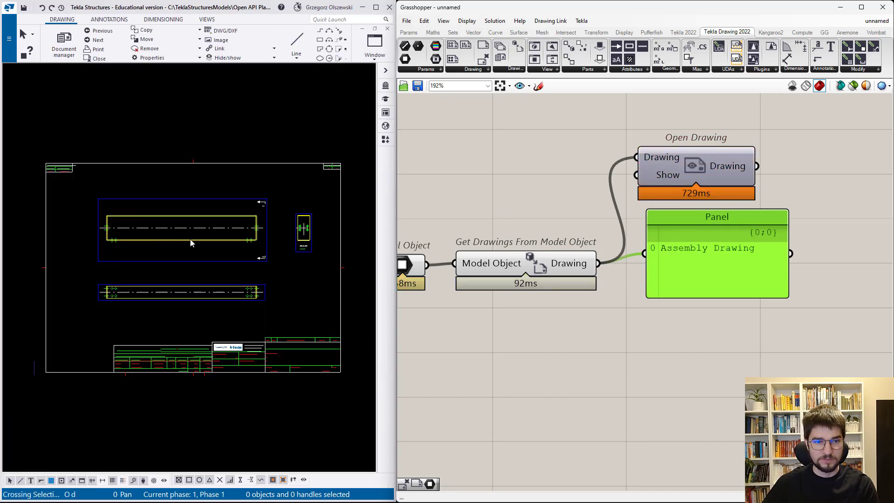
pyautogui.scroll(2, 190, 243)
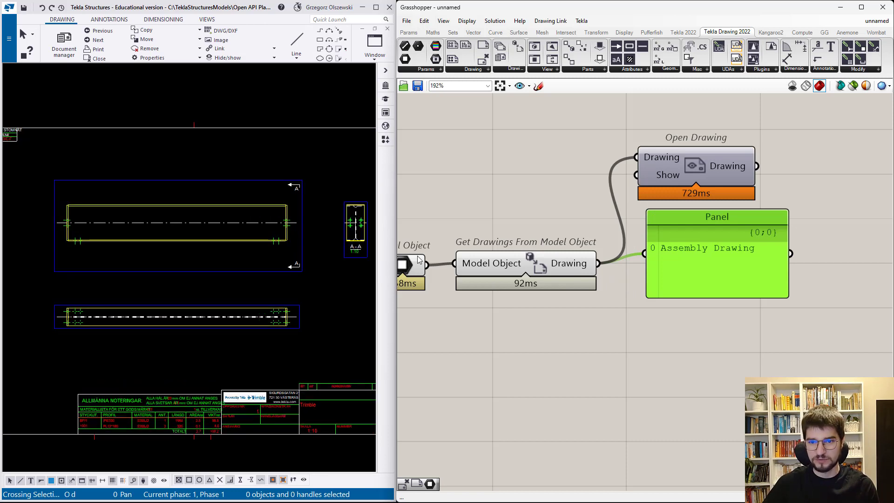
# - Delete the panel and place Open Drawing in line with Get Drawings From Model Object
pyautogui.press('Delete')
pyautogui.moveTo(695, 169)
pyautogui.mouseDown()
pyautogui.moveTo(704, 223)
pyautogui.moveTo(691, 270)
pyautogui.moveTo(675, 272)
pyautogui.mouseUp()
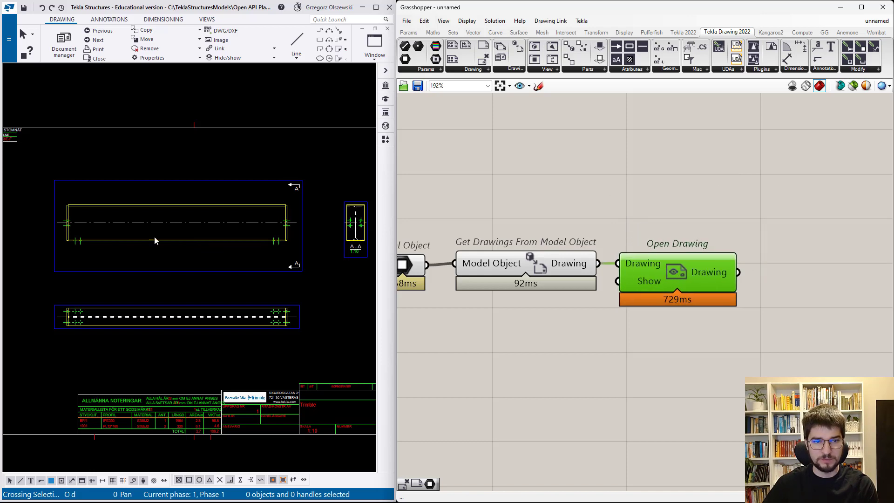
pyautogui.scroll(1, 117, 230)
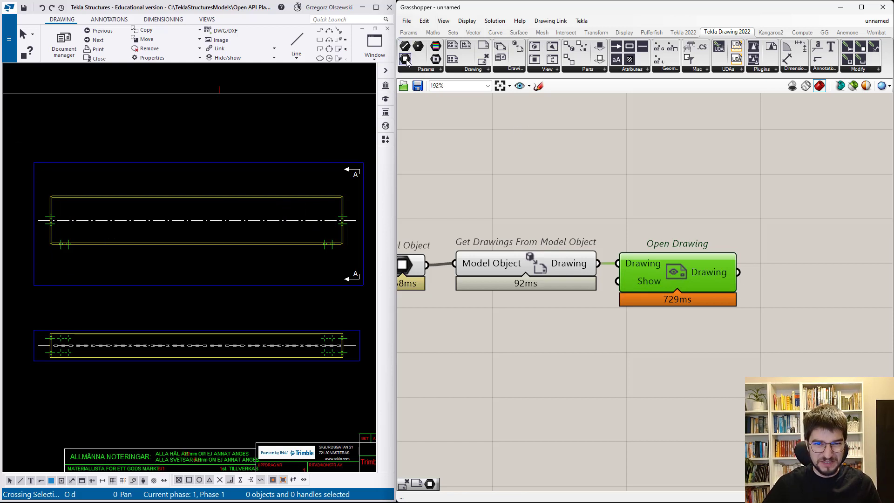
# - Place a Drawing Part parameter below the existing components and reference the beam in the upper view of the drawing
pyautogui.moveTo(407, 61); pyautogui.dragTo(520, 383)
pyautogui.rightClick(522, 383)
pyautogui.click(553, 481)
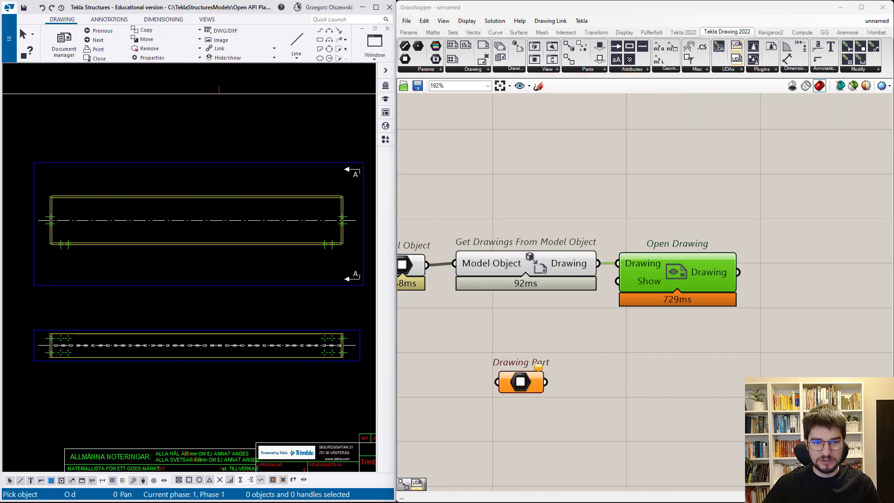
pyautogui.click(298, 244)
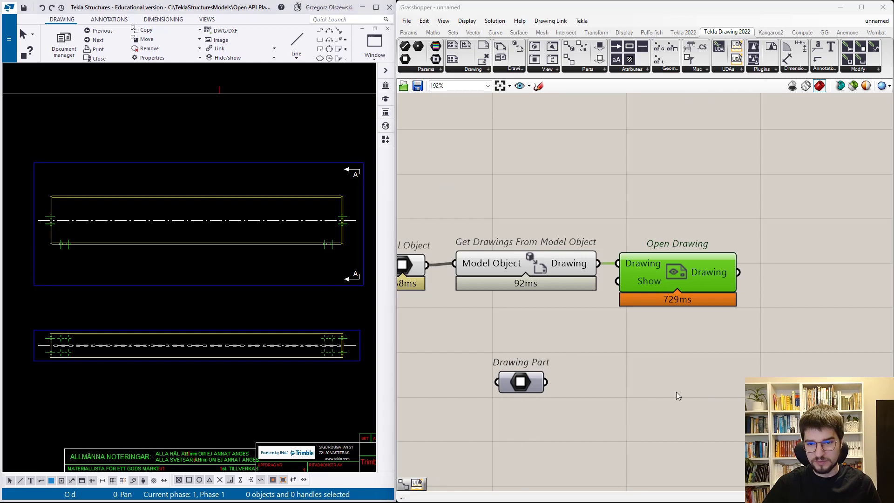
# - Add an Objects from View component beside Drawing Part and connect Drawing Part to its View input
pyautogui.moveTo(524, 387); pyautogui.dragTo(758, 383)
pyautogui.scroll(-4, 490, 326)
pyautogui.scroll(4, 741, 368)
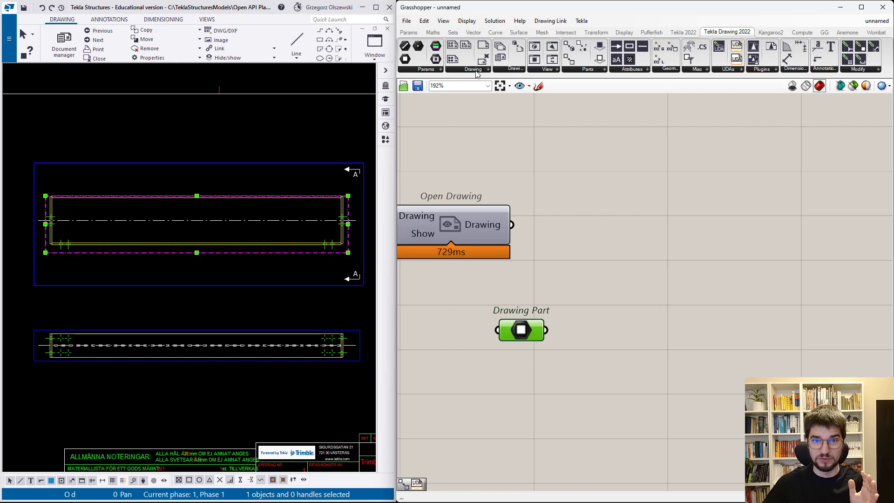
pyautogui.click(547, 71)
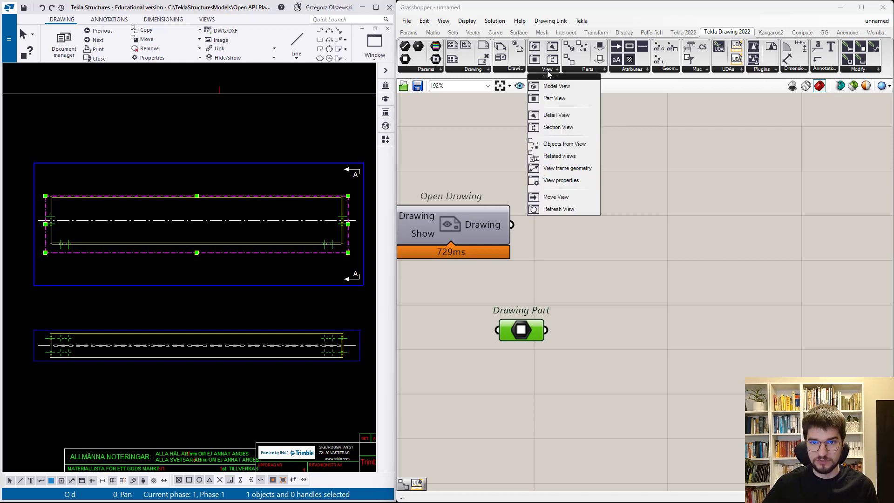
pyautogui.click(577, 144)
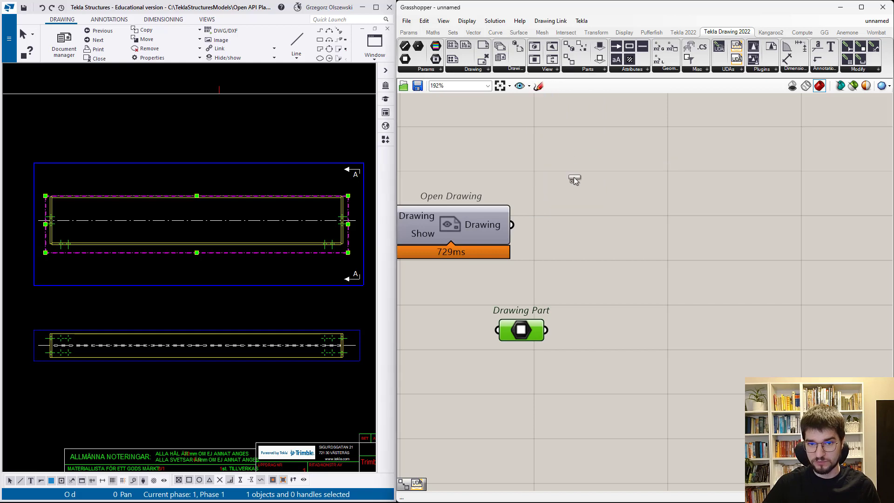
pyautogui.click(647, 328)
pyautogui.moveTo(546, 330); pyautogui.dragTo(580, 328)
pyautogui.scroll(-3, 578, 330)
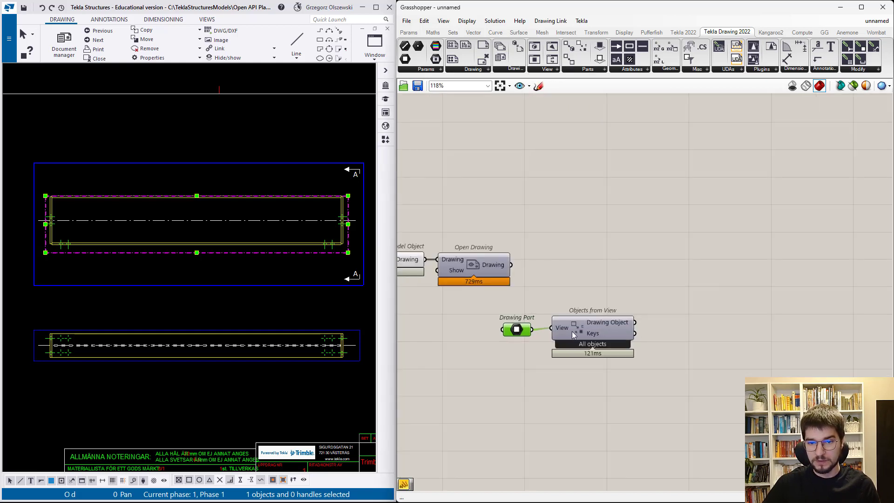
# - Add a panel beside Objects from View, connect the Keys output to it and enlarge it
pyautogui.doubleClick(734, 361)
pyautogui.write('panel')
pyautogui.press('Return')
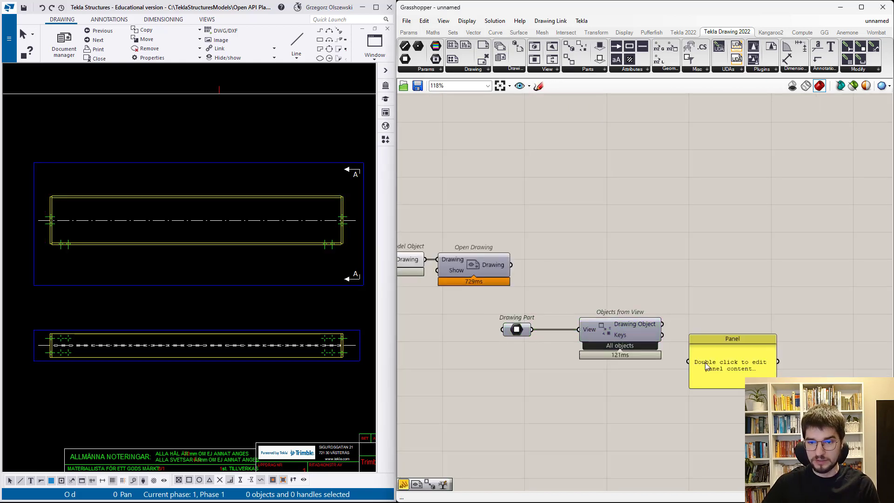
pyautogui.moveTo(681, 344); pyautogui.dragTo(766, 447)
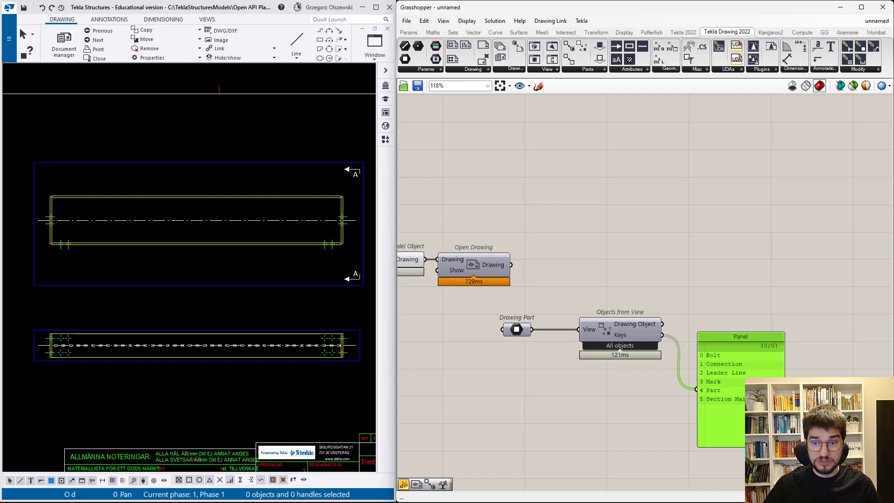
# - Feed the panel from the Drawing Object output instead of Keys and enlarge it to list the grouped objects
pyautogui.scroll(2, 727, 376)
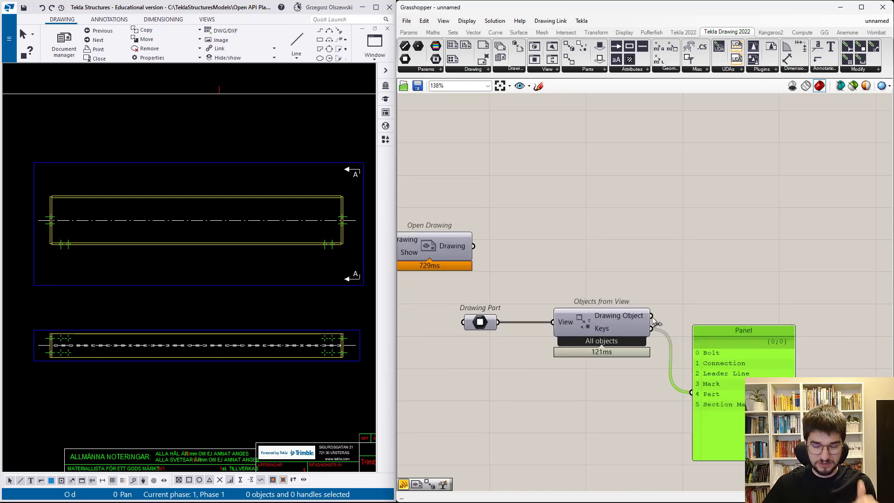
pyautogui.moveTo(652, 318)
pyautogui.mouseDown()
pyautogui.moveTo(692, 393)
pyautogui.moveTo(752, 320)
pyautogui.moveTo(751, 278)
pyautogui.mouseUp()
pyautogui.moveTo(758, 334); pyautogui.dragTo(757, 450)
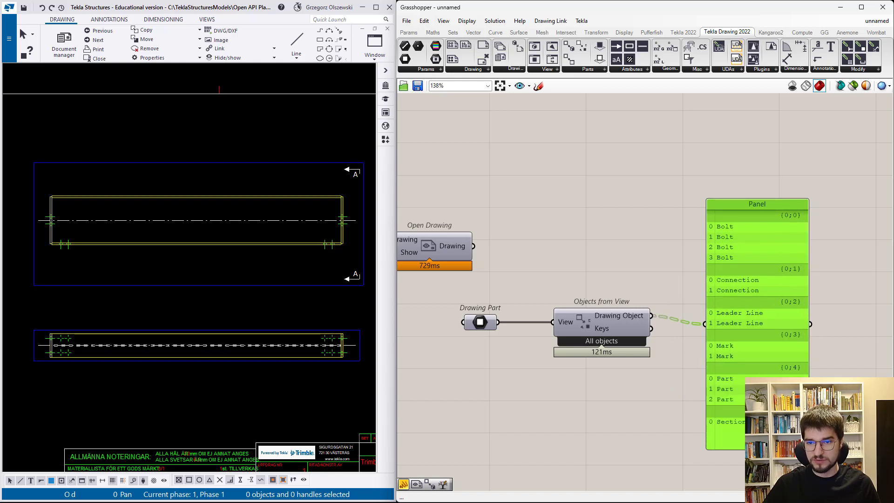
# - Create a panel containing {0;0} below Objects from View and shift the object list panel upward
pyautogui.click(592, 440)
pyautogui.doubleClick(591, 441)
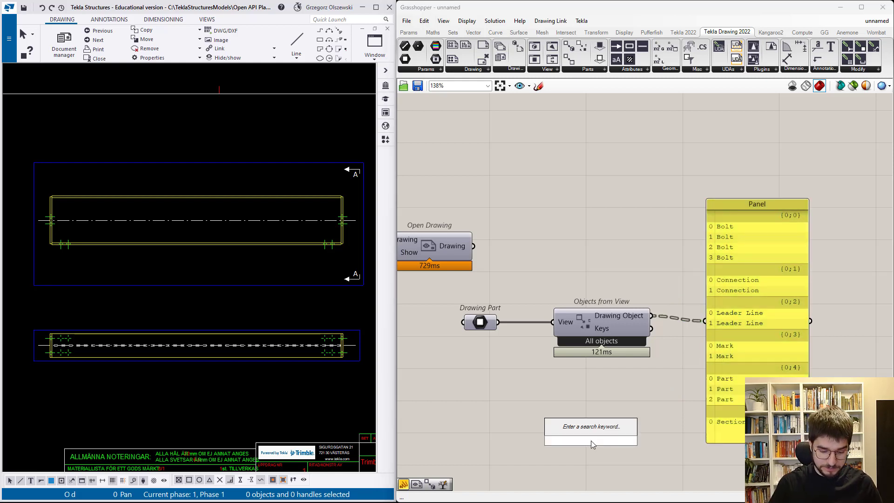
pyautogui.write('//{0')
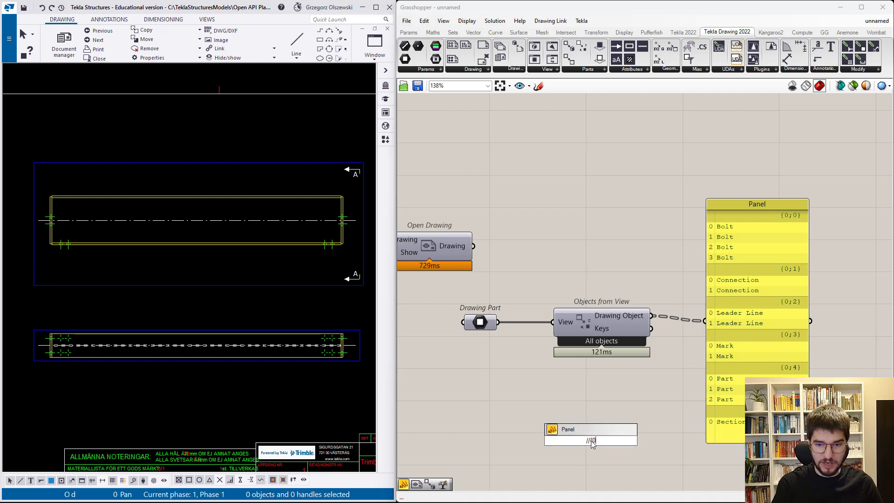
pyautogui.write(';0}')
pyautogui.press('Return')
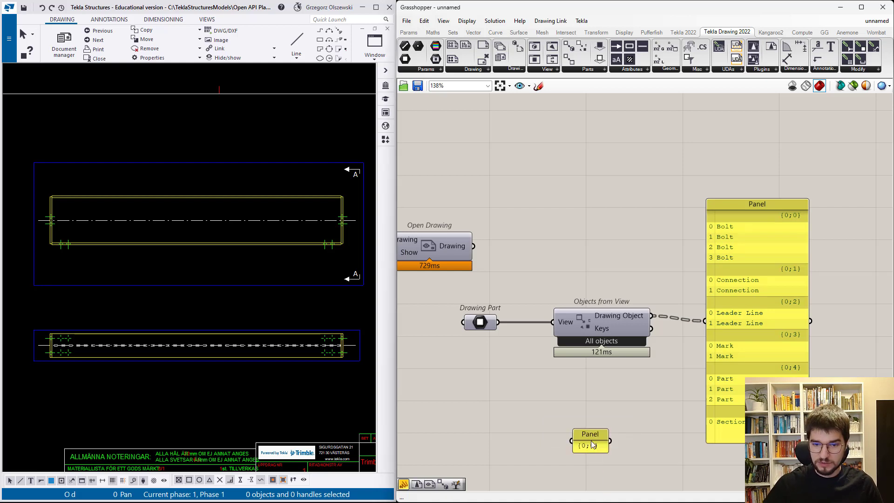
pyautogui.moveTo(593, 438); pyautogui.dragTo(641, 398)
pyautogui.moveTo(723, 367); pyautogui.dragTo(727, 330)
# - Add a Tree Branch component, connecting Drawing Object to its Tree input and the {0;0} panel to its Path input
pyautogui.doubleClick(605, 211)
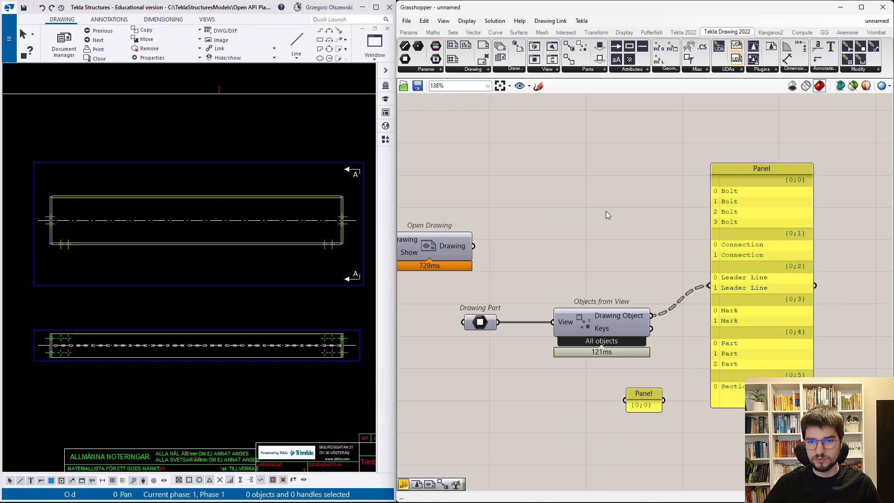
pyautogui.write('branch')
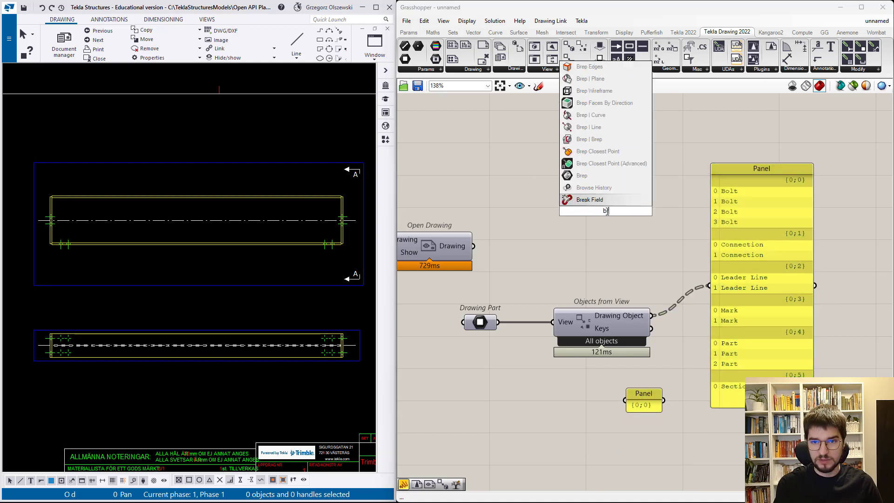
pyautogui.press('Return')
pyautogui.moveTo(606, 211); pyautogui.dragTo(755, 264)
pyautogui.moveTo(666, 300); pyautogui.dragTo(719, 256)
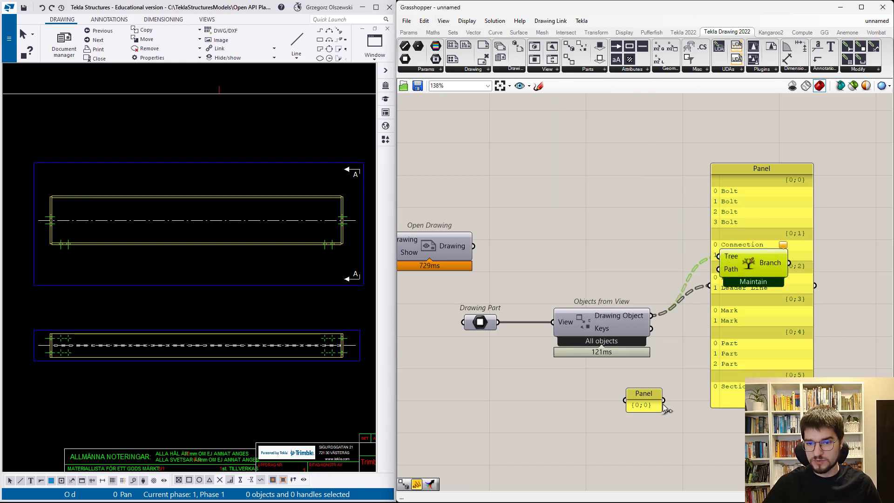
pyautogui.moveTo(664, 400); pyautogui.dragTo(719, 269)
# - Move the object list panel clear of Tree Branch, feed it from the Branch output and align Tree Branch with Objects from View
pyautogui.moveTo(741, 312); pyautogui.dragTo(844, 314)
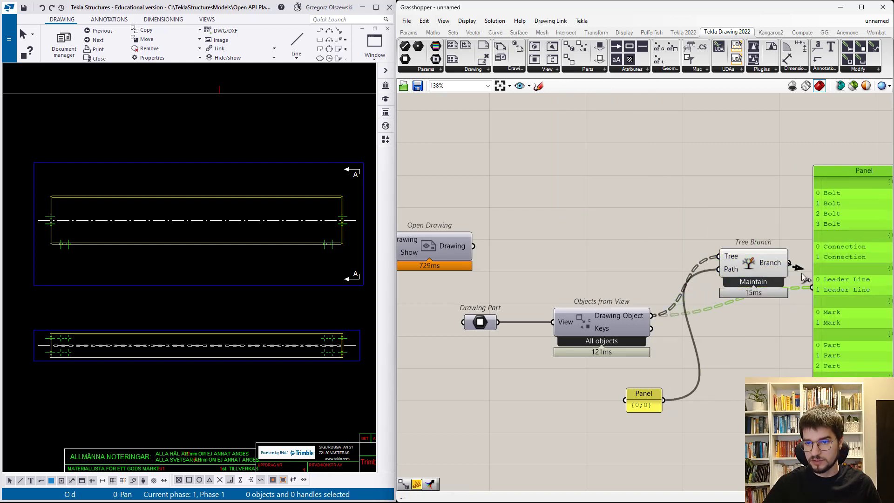
pyautogui.moveTo(805, 278); pyautogui.dragTo(732, 328)
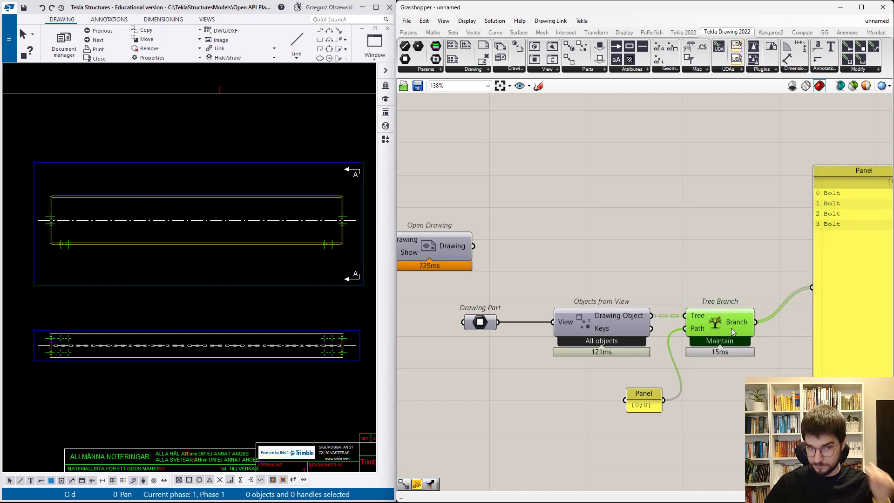
pyautogui.click(654, 398)
pyautogui.scroll(-2, 591, 368)
pyautogui.scroll(3, 764, 356)
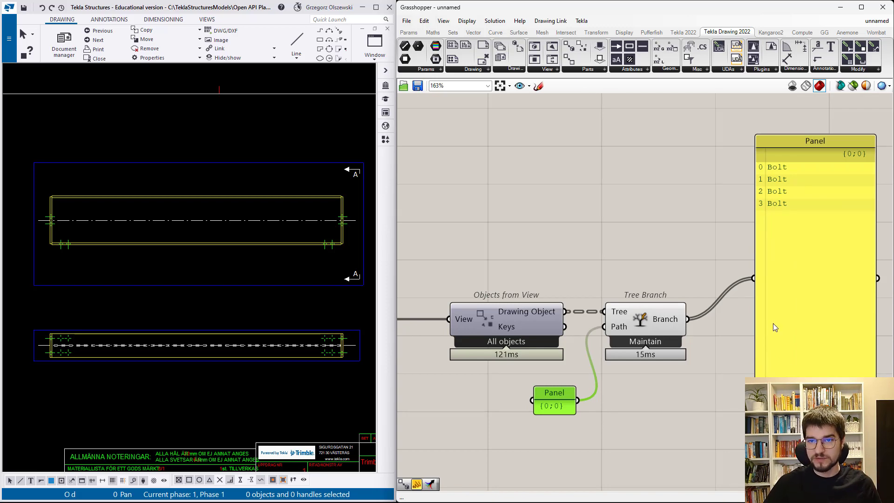
# - Add a Bolt Properties component, park it below the bolt list panel and shift the panel upward
pyautogui.scroll(-2, 720, 324)
pyautogui.scroll(2, 815, 315)
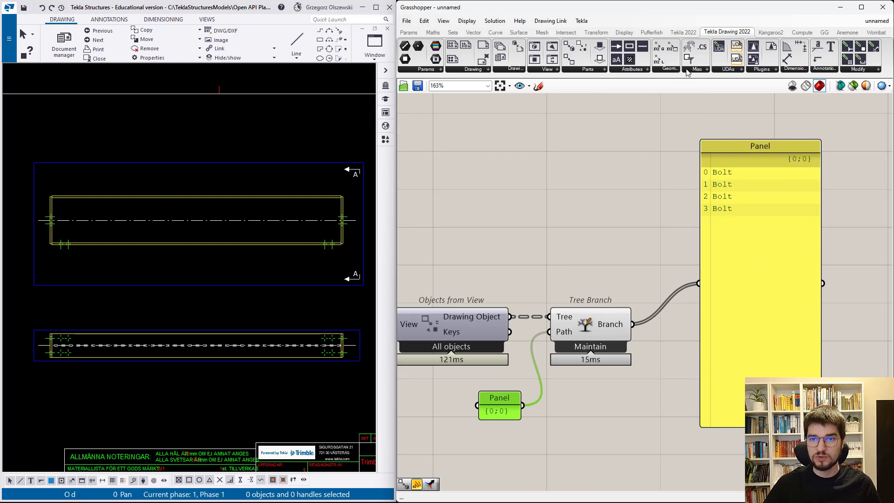
pyautogui.click(672, 70)
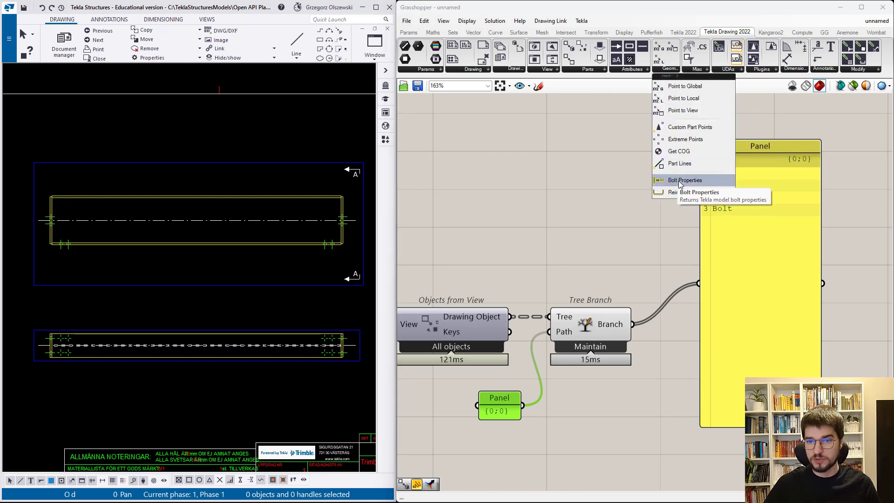
pyautogui.moveTo(679, 181); pyautogui.dragTo(742, 267)
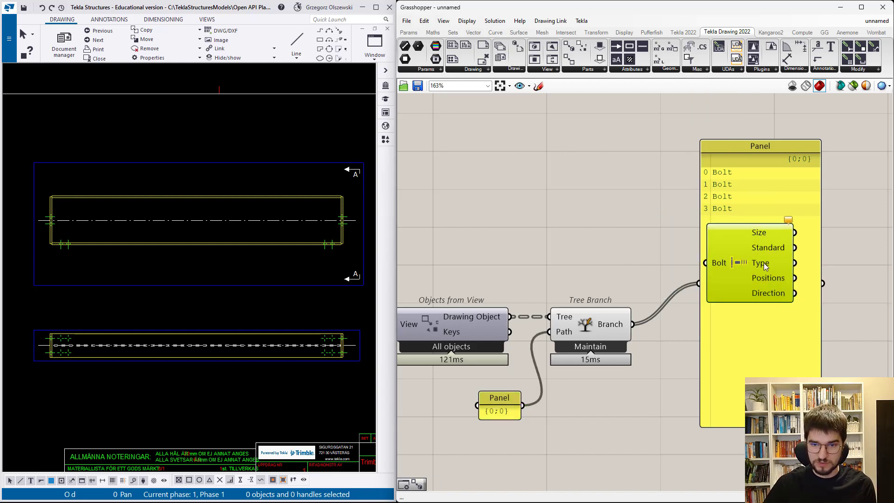
pyautogui.moveTo(764, 263); pyautogui.dragTo(800, 443)
pyautogui.moveTo(773, 342); pyautogui.dragTo(776, 302)
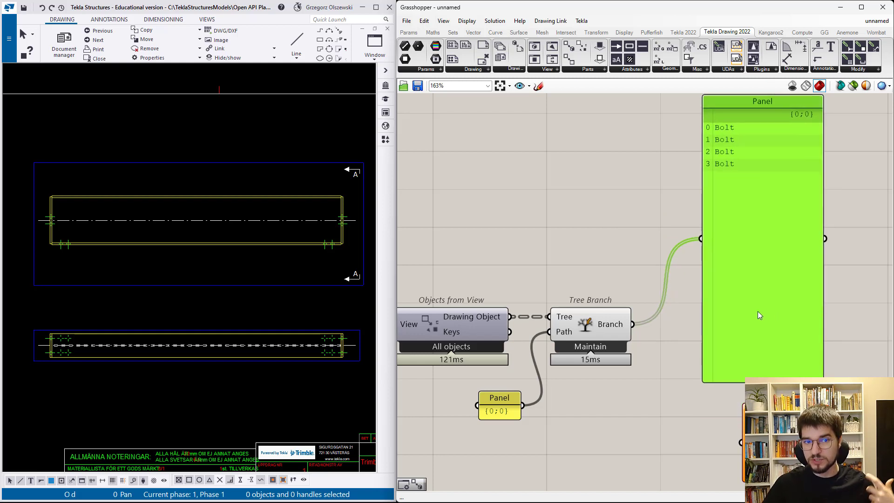
# - Switch to the Tekla drawing, inspect the drawing properties of the bolts near the beam's lower right end and close them unchanged
pyautogui.scroll(3, 335, 240)
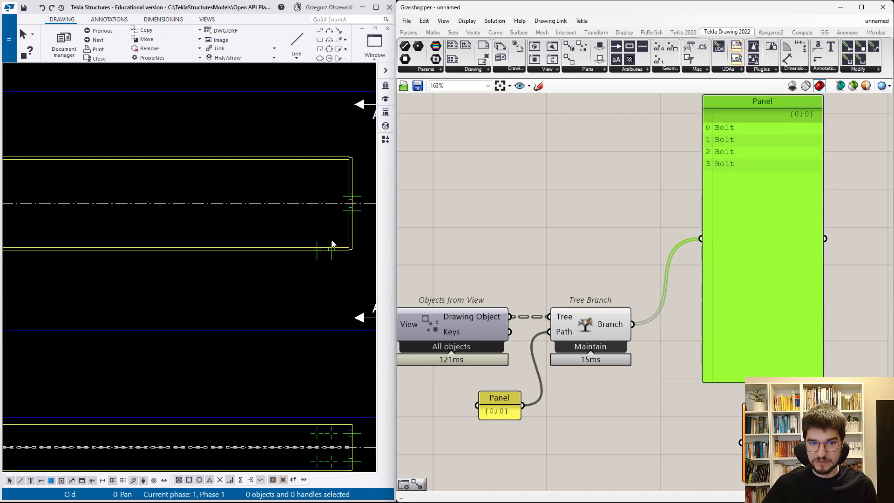
pyautogui.doubleClick(332, 246)
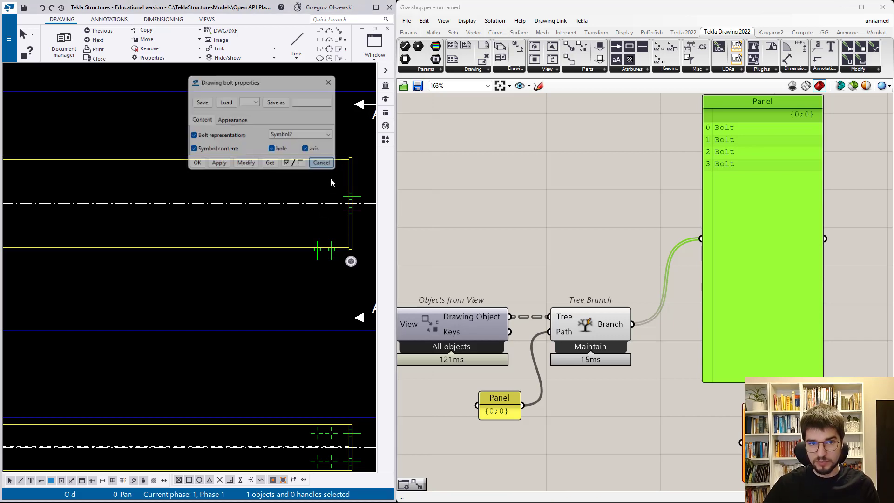
pyautogui.click(322, 164)
pyautogui.scroll(-4, 333, 196)
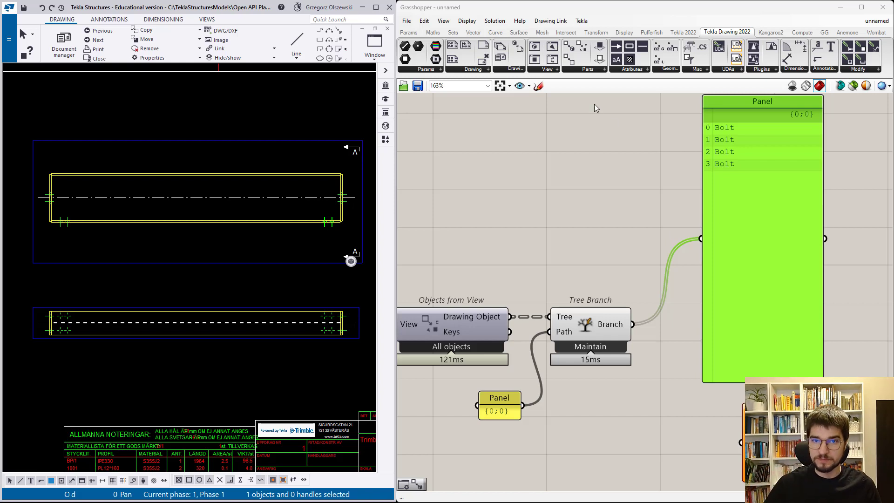
# - Add Drawing to Model Object, connect Branch to its Drawing Part input and feed the list panel from its Model Object output
pyautogui.click(586, 70)
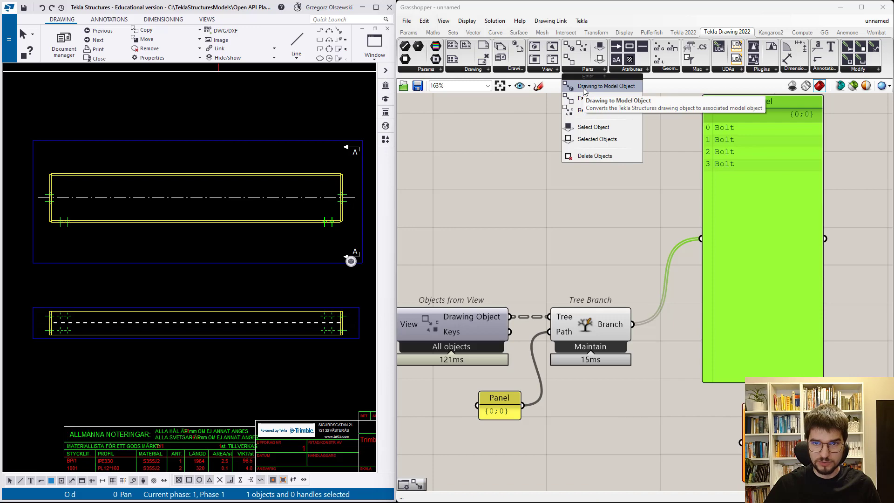
pyautogui.moveTo(585, 90)
pyautogui.mouseDown()
pyautogui.moveTo(718, 300)
pyautogui.moveTo(683, 331)
pyautogui.moveTo(706, 329)
pyautogui.mouseUp()
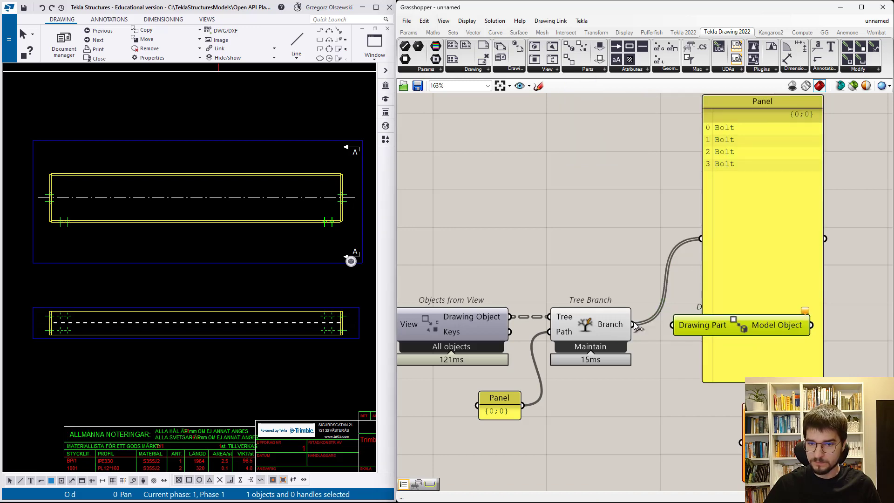
pyautogui.moveTo(634, 324); pyautogui.dragTo(671, 326)
pyautogui.moveTo(864, 345); pyautogui.dragTo(747, 339, button='right')
pyautogui.moveTo(673, 279); pyautogui.dragTo(805, 279)
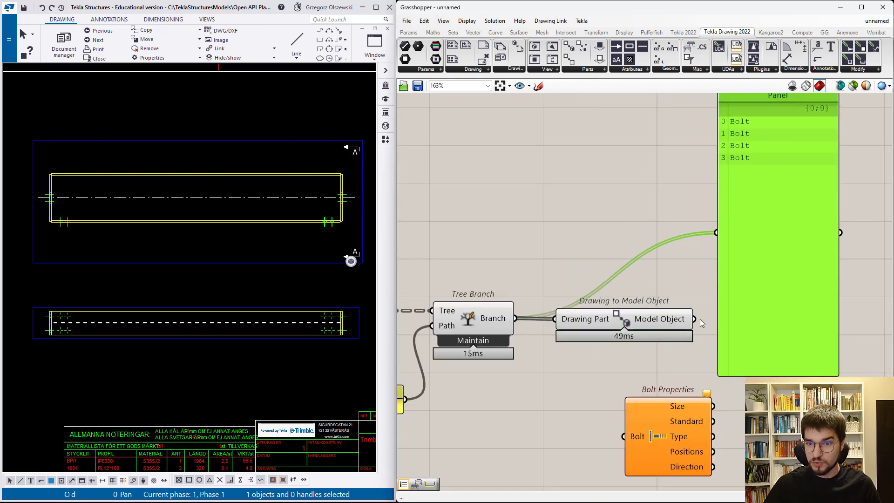
pyautogui.moveTo(694, 319); pyautogui.dragTo(716, 232)
pyautogui.moveTo(625, 315); pyautogui.dragTo(613, 314)
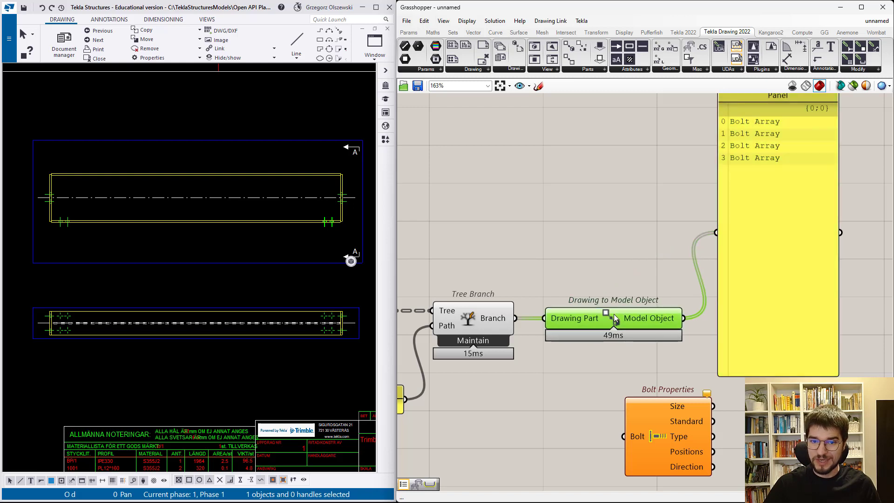
# - Connect Model Object to the Bolt input of Bolt Properties and place that component beside Drawing to Model Object
pyautogui.moveTo(686, 429); pyautogui.dragTo(787, 393)
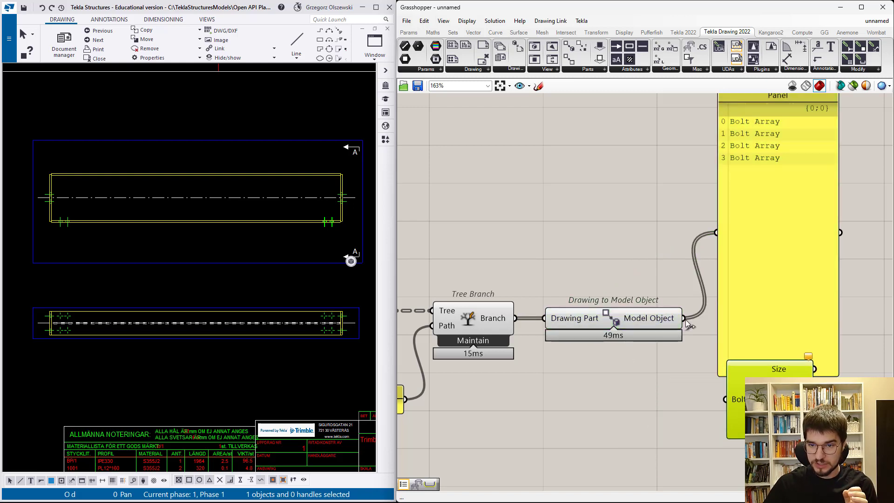
pyautogui.moveTo(684, 318); pyautogui.dragTo(726, 399)
pyautogui.moveTo(779, 377); pyautogui.dragTo(770, 315)
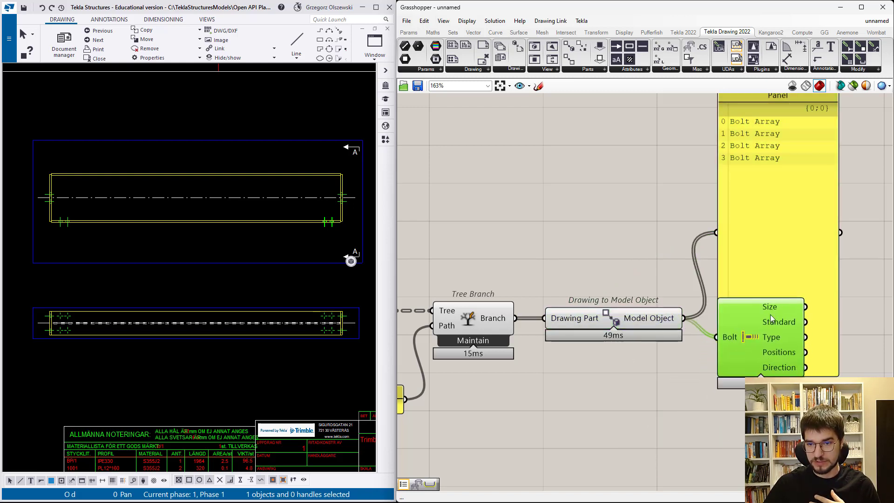
# - Feed the list panel from the Size output of Bolt Properties, move it clear and align Bolt Properties with the preceding component
pyautogui.moveTo(783, 274); pyautogui.dragTo(865, 272)
pyautogui.moveTo(807, 307); pyautogui.dragTo(799, 230)
pyautogui.scroll(-3, 639, 324)
pyautogui.moveTo(639, 324); pyautogui.dragTo(604, 324, button='right')
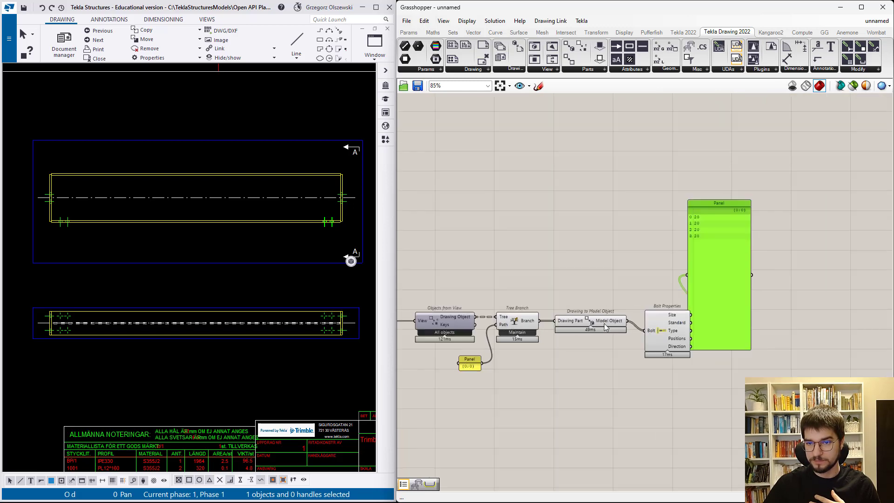
pyautogui.scroll(4, 716, 322)
pyautogui.moveTo(776, 313); pyautogui.dragTo(854, 312)
pyautogui.moveTo(608, 344); pyautogui.dragTo(600, 327)
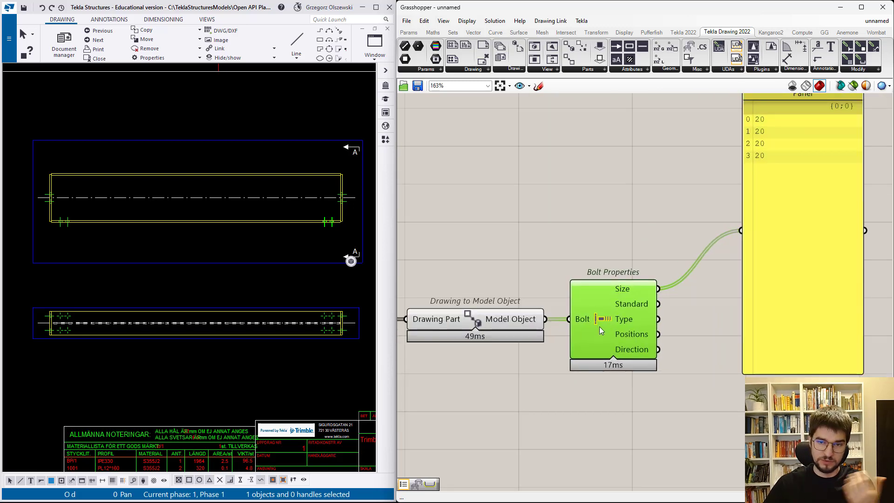
# - Feed the panel from Standard, replace that with Positions and widen the panel so each bolt point fits on one line
pyautogui.moveTo(659, 304); pyautogui.dragTo(745, 239)
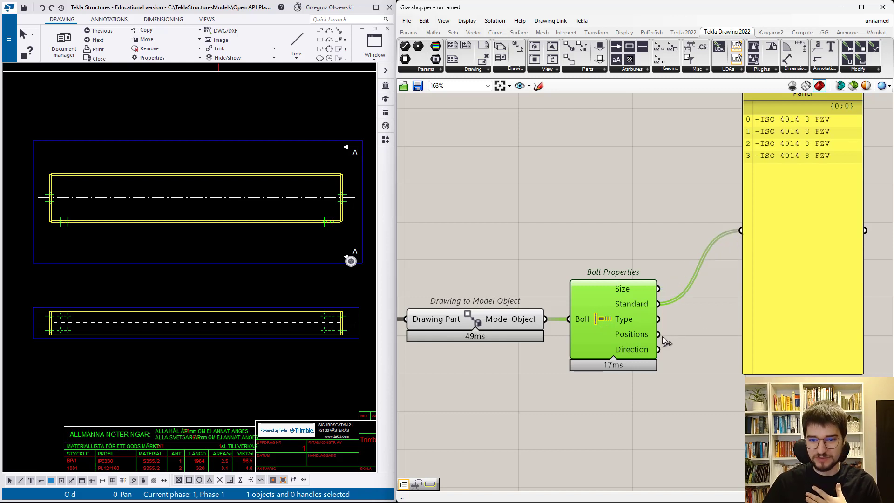
pyautogui.moveTo(658, 334); pyautogui.dragTo(744, 236)
pyautogui.scroll(-1, 634, 336)
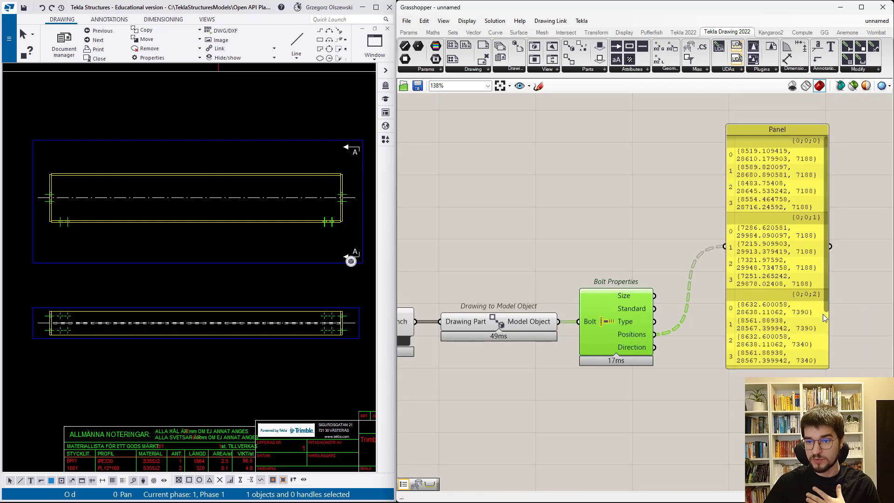
pyautogui.moveTo(829, 318); pyautogui.dragTo(829, 340)
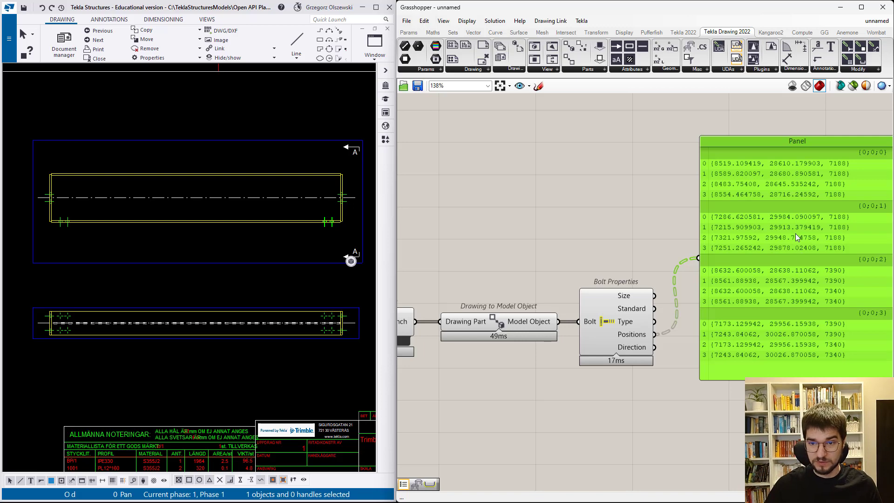
# - Add an Orient component above Bolt Properties and connect the Positions output to its Geometry input
pyautogui.scroll(-3, 796, 233)
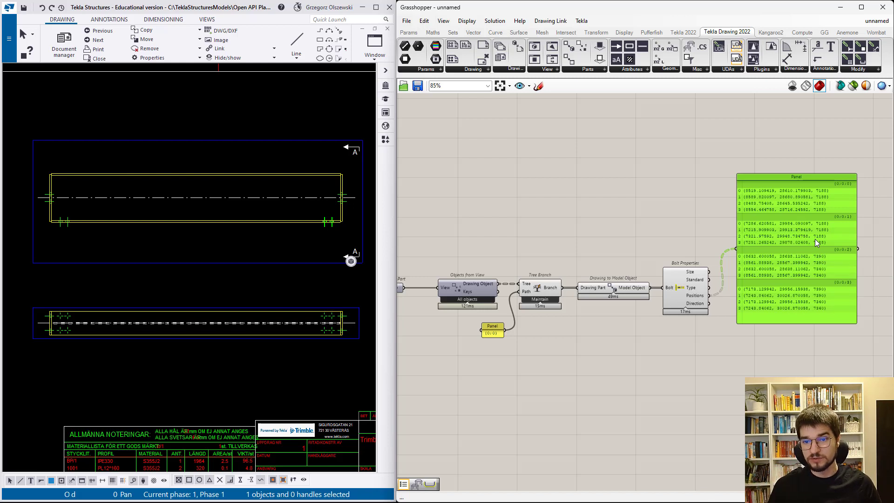
pyautogui.click(687, 227)
pyautogui.doubleClick(686, 226)
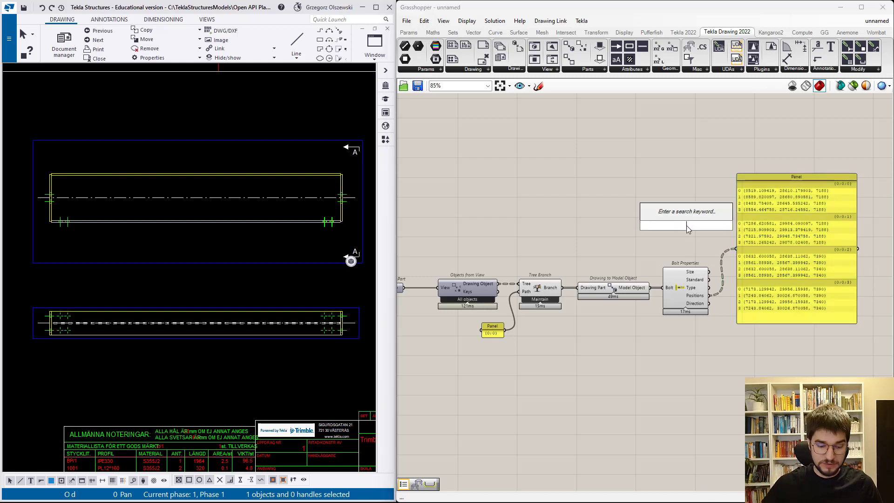
pyautogui.write('orient')
pyautogui.press('Return')
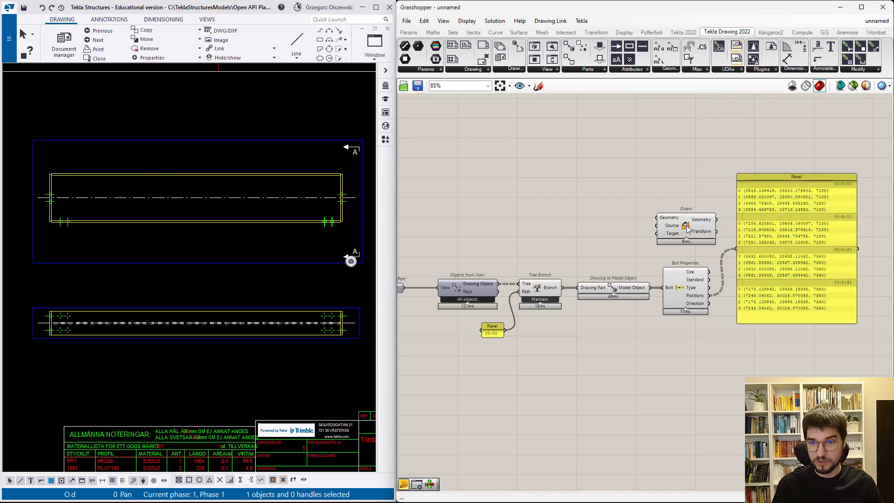
pyautogui.moveTo(687, 227); pyautogui.dragTo(762, 226)
pyautogui.scroll(2, 714, 295)
pyautogui.moveTo(710, 307); pyautogui.dragTo(739, 197)
# - Move the positions panel down, place a copy above it and feed the copy from Orient's Geometry output
pyautogui.scroll(-3, 657, 255)
pyautogui.moveTo(786, 272); pyautogui.dragTo(773, 397)
pyautogui.scroll(4, 801, 281)
pyautogui.scroll(-4, 731, 396)
pyautogui.hotkey('ctrl', 'c')
pyautogui.hotkey('ctrl', 'v')
pyautogui.moveTo(760, 344); pyautogui.dragTo(784, 233)
pyautogui.scroll(3, 747, 262)
pyautogui.moveTo(753, 273); pyautogui.dragTo(773, 245)
pyautogui.scroll(-3, 774, 245)
pyautogui.scroll(-1, 774, 246)
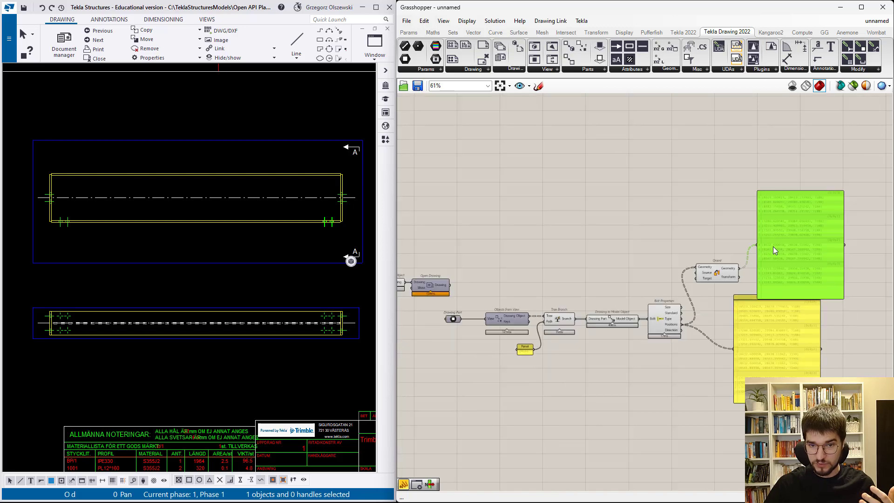
# - Insert a relay between Drawing Part and Objects from View, and connect it to the View input of a new View properties component
pyautogui.scroll(5, 458, 329)
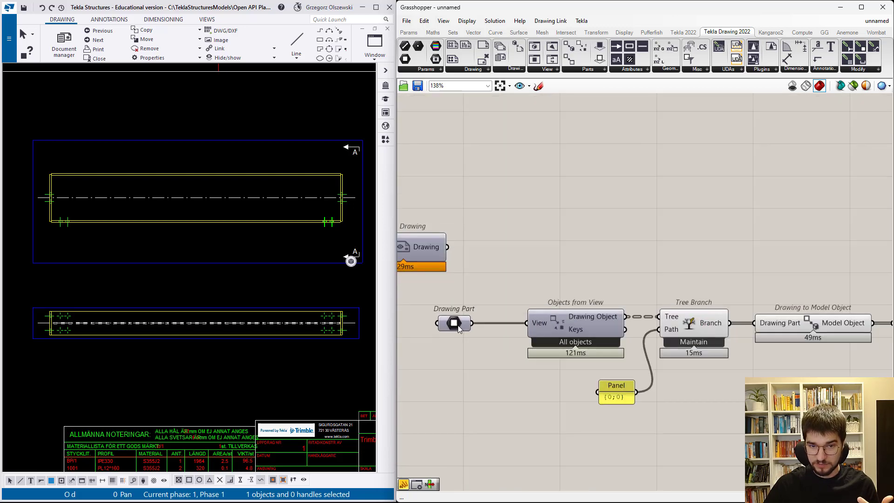
pyautogui.doubleClick(505, 323)
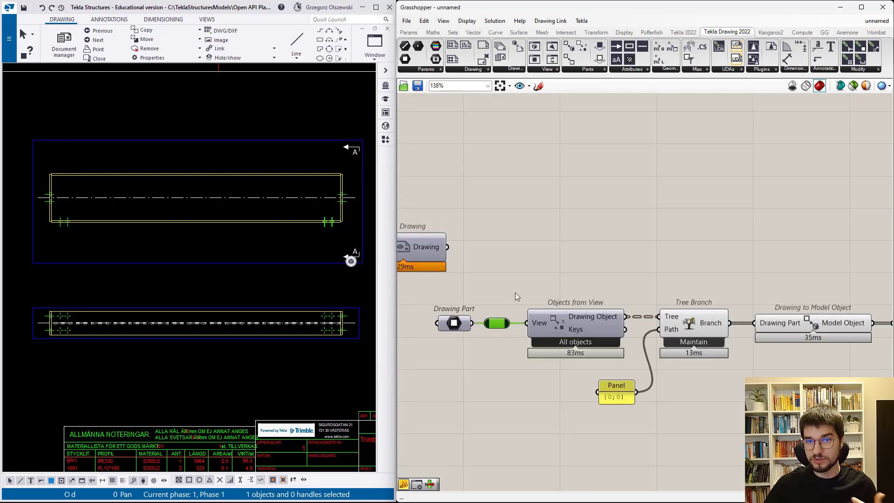
pyautogui.click(548, 69)
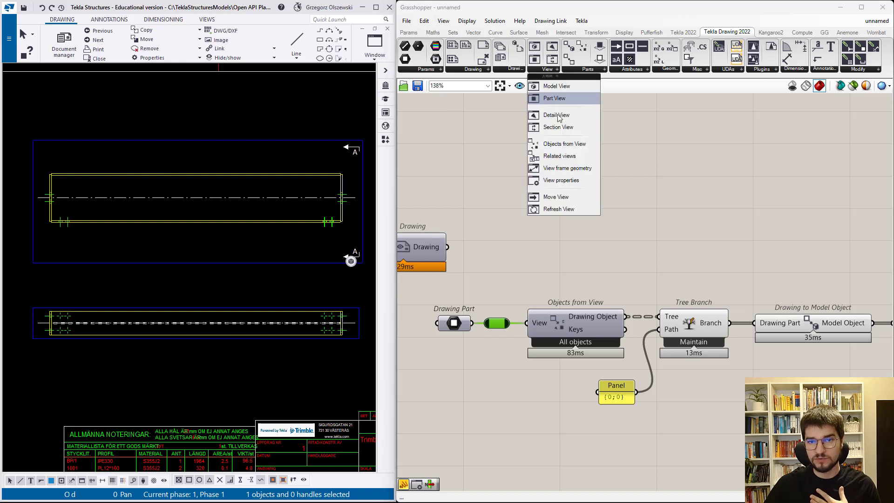
pyautogui.click(544, 167)
pyautogui.click(577, 205)
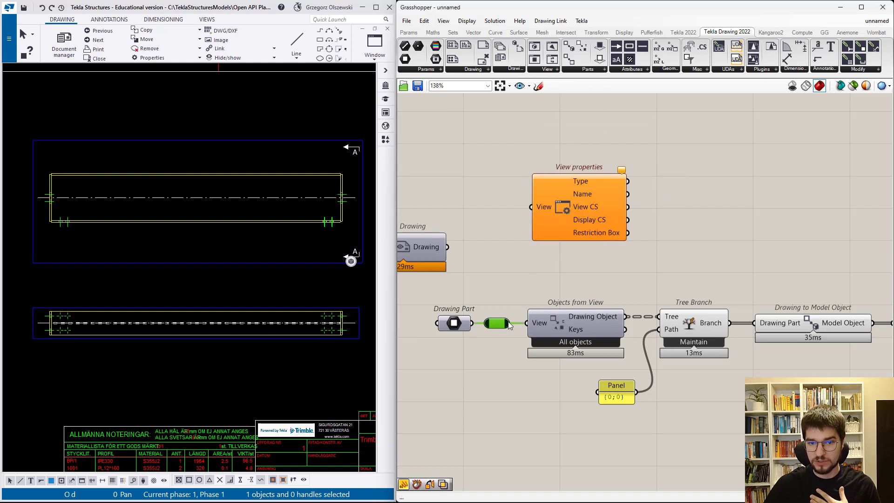
pyautogui.moveTo(511, 323); pyautogui.dragTo(531, 206)
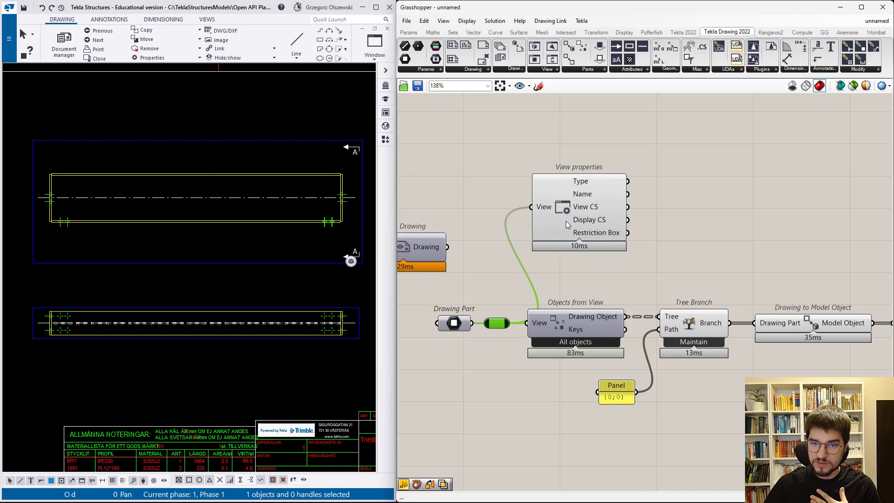
# - Connect the Display CS output of View properties to Orient's Source input
pyautogui.scroll(-4, 568, 228)
pyautogui.scroll(3, 568, 260)
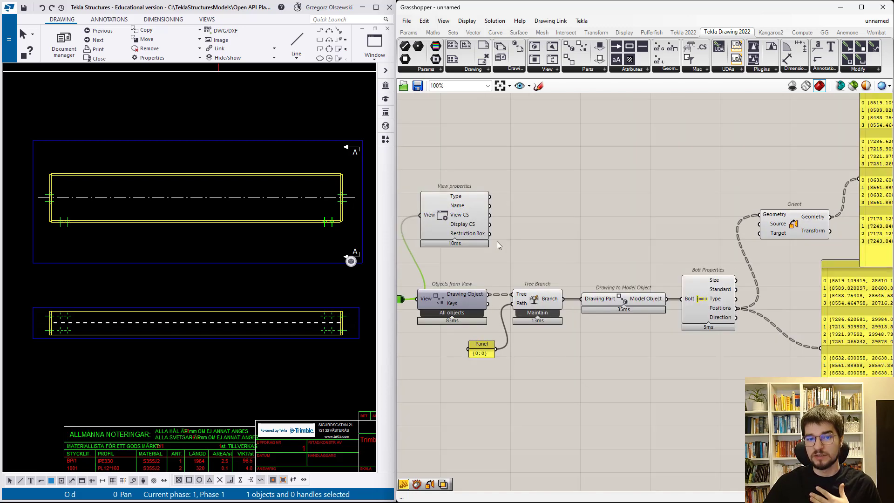
pyautogui.moveTo(493, 230); pyautogui.dragTo(760, 224)
pyautogui.scroll(-2, 586, 249)
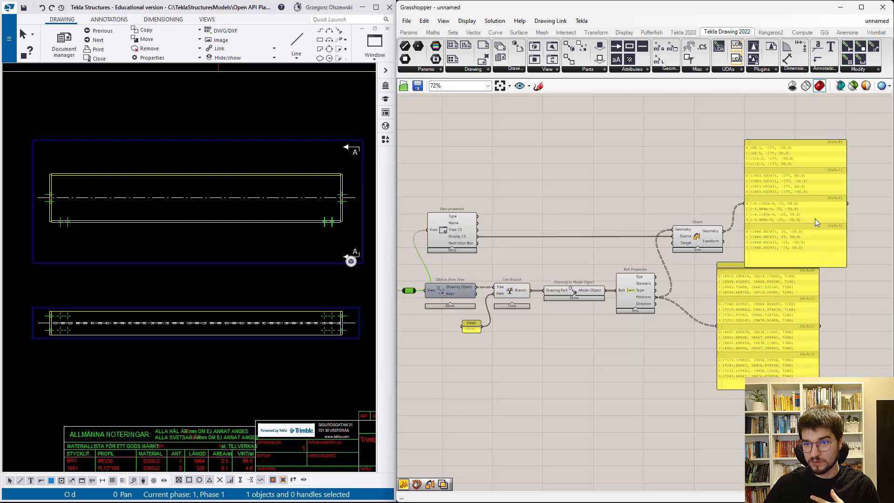
# - Move the original and oriented position panels apart and examine the oriented bolt coordinates
pyautogui.scroll(3, 813, 275)
pyautogui.moveTo(817, 282); pyautogui.dragTo(822, 269)
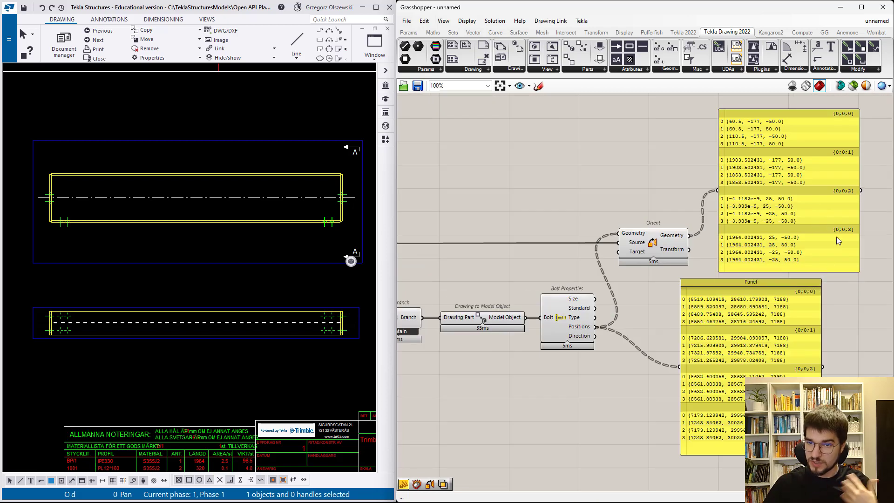
pyautogui.moveTo(835, 239); pyautogui.dragTo(837, 243)
pyautogui.moveTo(735, 331); pyautogui.dragTo(726, 348)
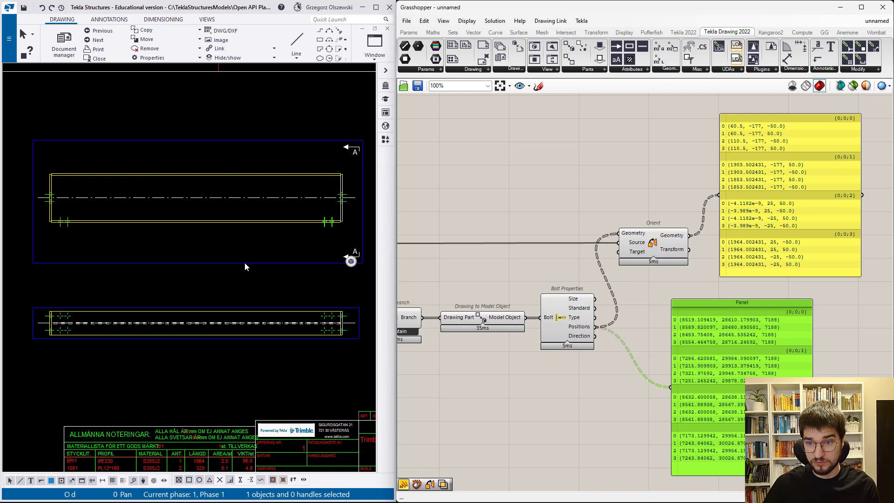
pyautogui.scroll(4, 787, 136)
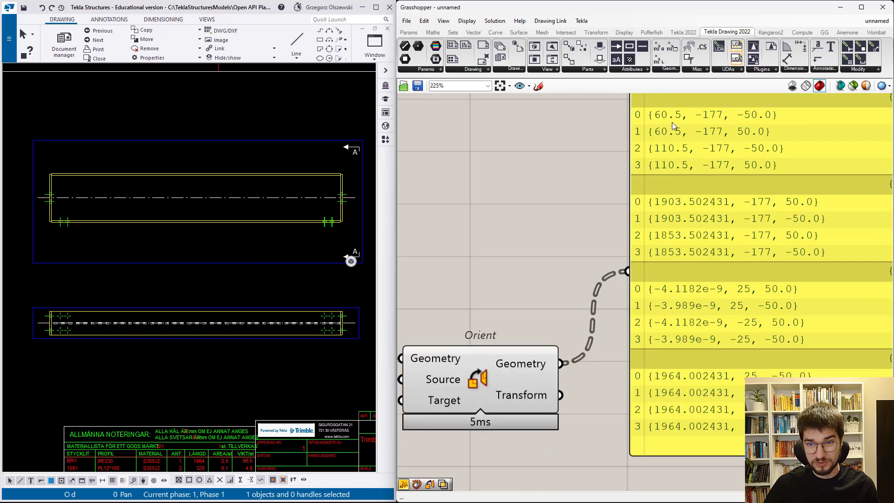
# - Measure the horizontal distance from the upper view's origin to the lower bolts near the beam's start with a temporary horizontal dimension
pyautogui.click(162, 110)
pyautogui.click(106, 20)
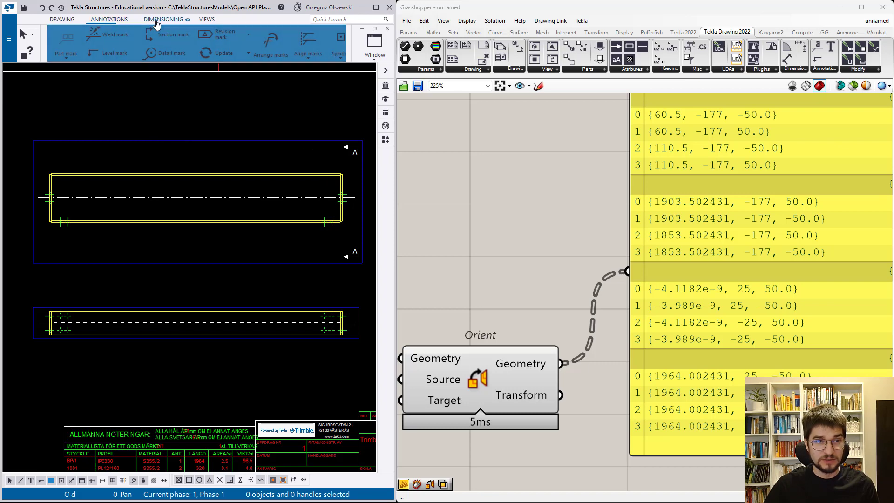
pyautogui.click(163, 20)
pyautogui.click(64, 42)
pyautogui.scroll(-1, 193, 166)
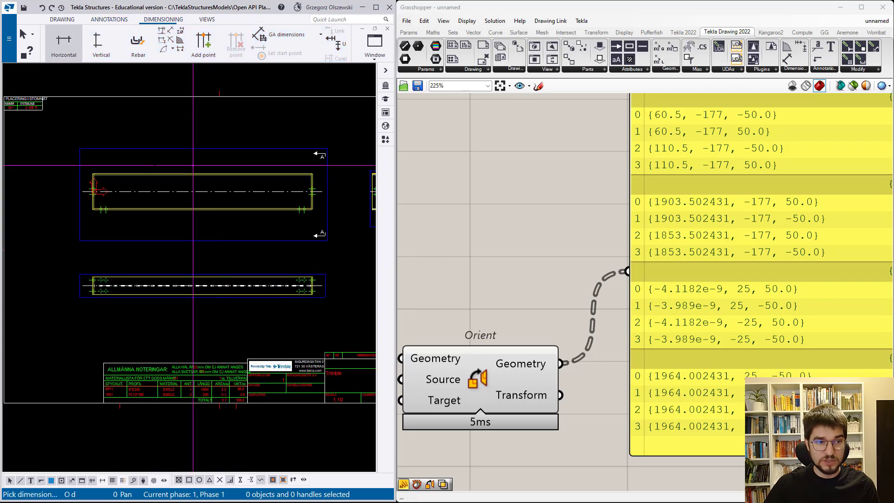
pyautogui.scroll(4, 112, 191)
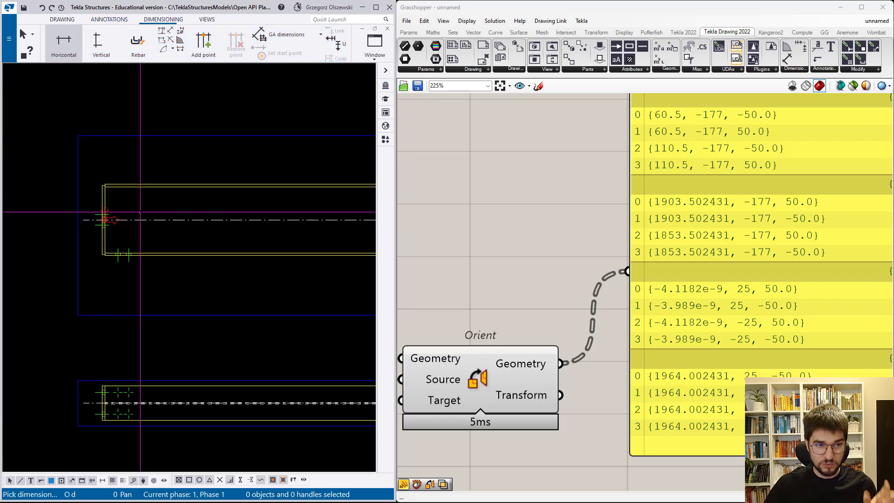
pyautogui.click(105, 220)
pyautogui.scroll(5, 110, 233)
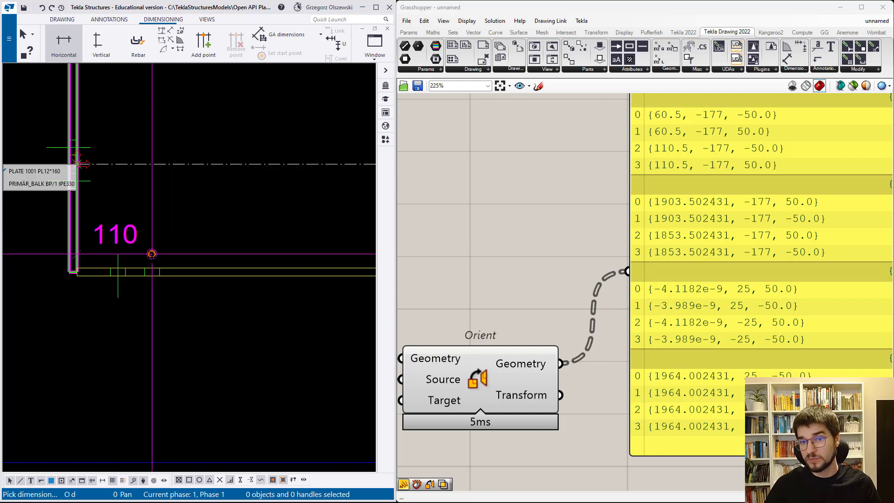
pyautogui.rightClick(152, 254)
pyautogui.click(163, 262)
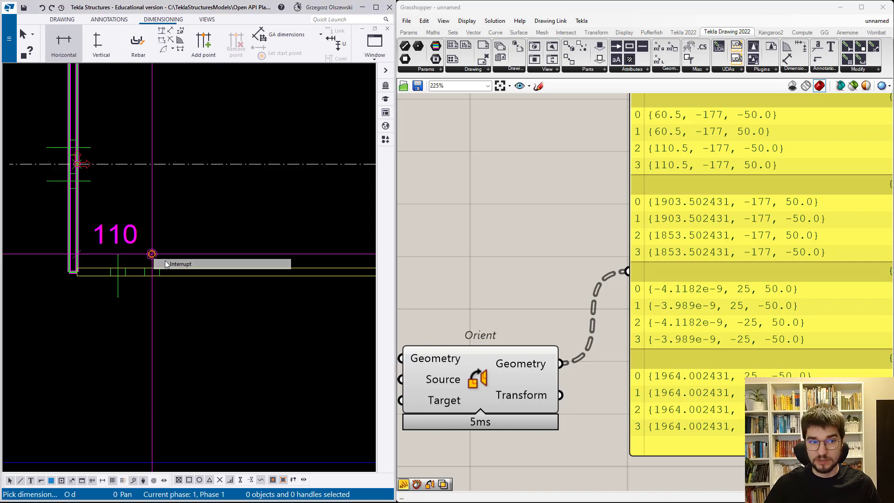
pyautogui.scroll(-2, 163, 263)
pyautogui.scroll(-5, 163, 263)
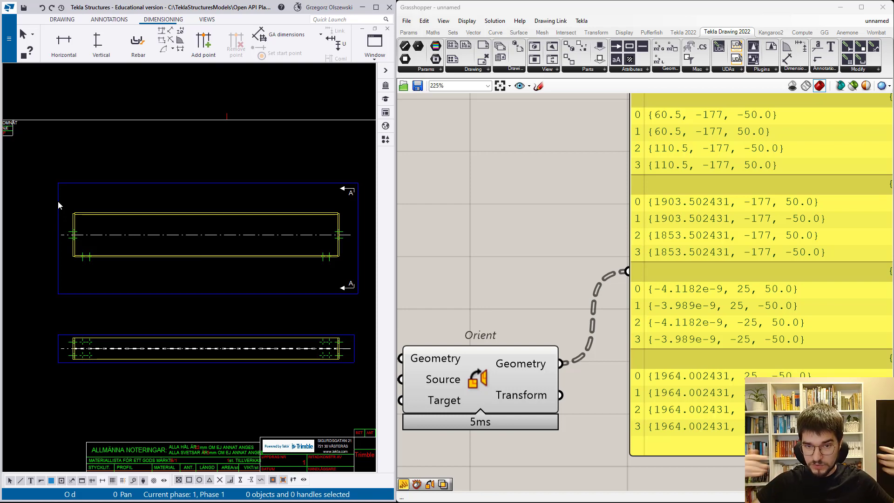
# - Select the two lower bolt groups in the upper drawing view and compare their locations with the oriented coordinates
pyautogui.scroll(-4, 584, 258)
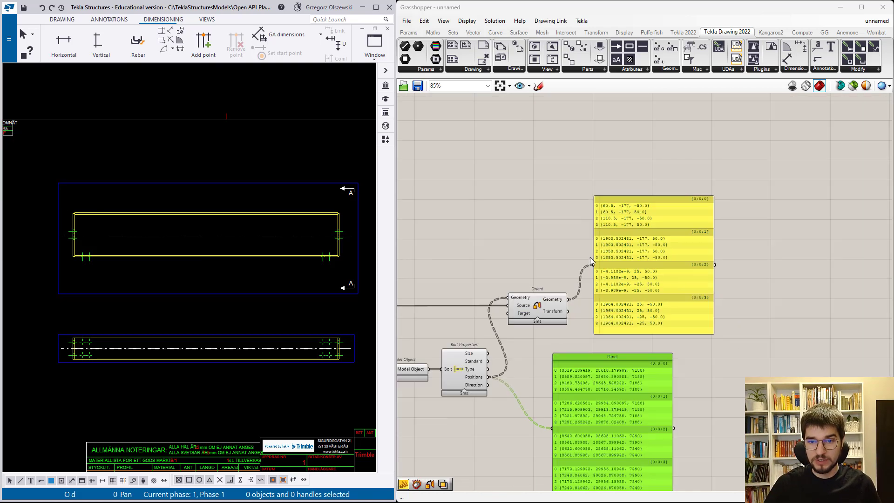
pyautogui.scroll(3, 594, 256)
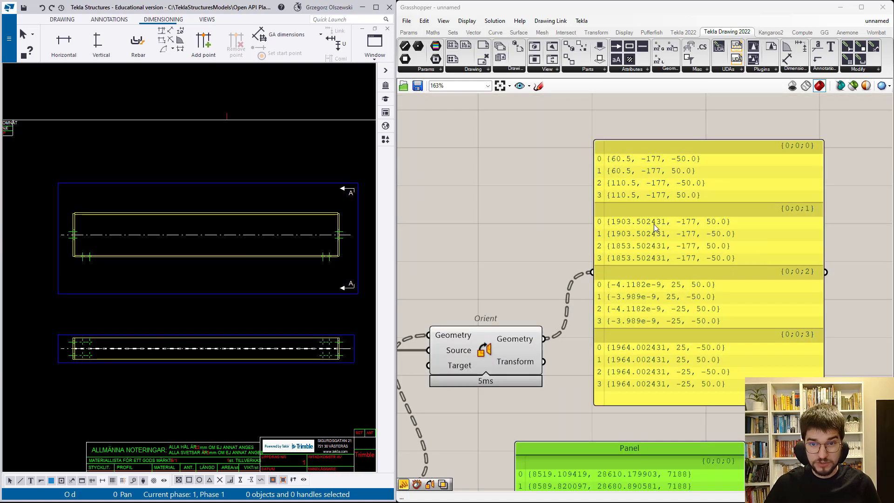
pyautogui.scroll(2, 85, 258)
pyautogui.click(86, 258)
pyautogui.scroll(-1, 71, 260)
pyautogui.scroll(2, 242, 265)
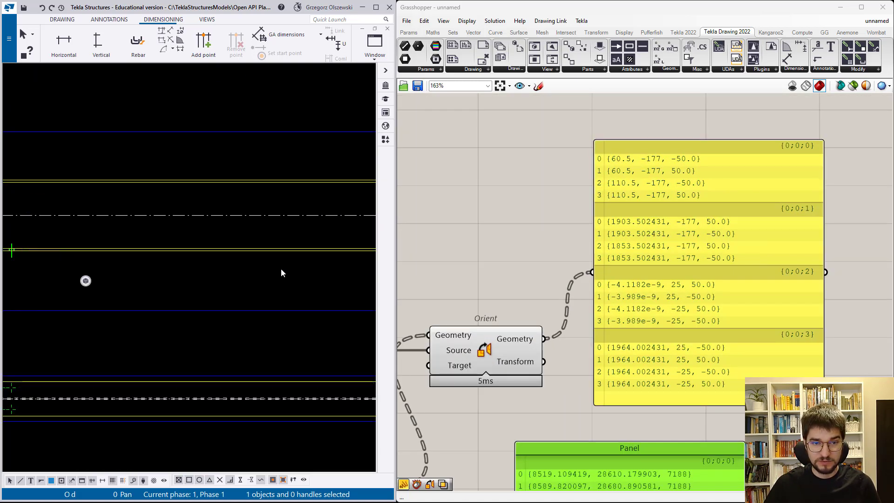
pyautogui.scroll(-1, 288, 267)
pyautogui.scroll(2, 363, 262)
pyautogui.keyDown('ctrl'); pyautogui.click(363, 261); pyautogui.keyUp('ctrl')
pyautogui.scroll(-2, 352, 260)
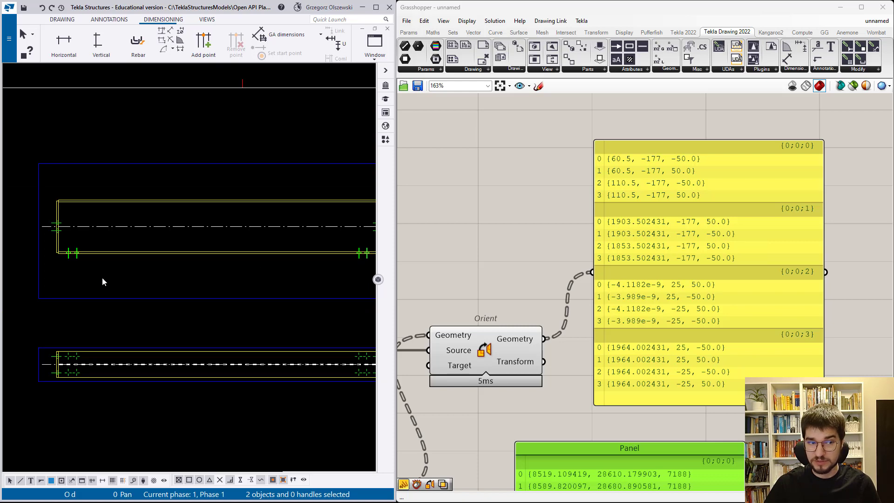
pyautogui.scroll(-1, 101, 281)
pyautogui.moveTo(668, 255); pyautogui.dragTo(670, 241)
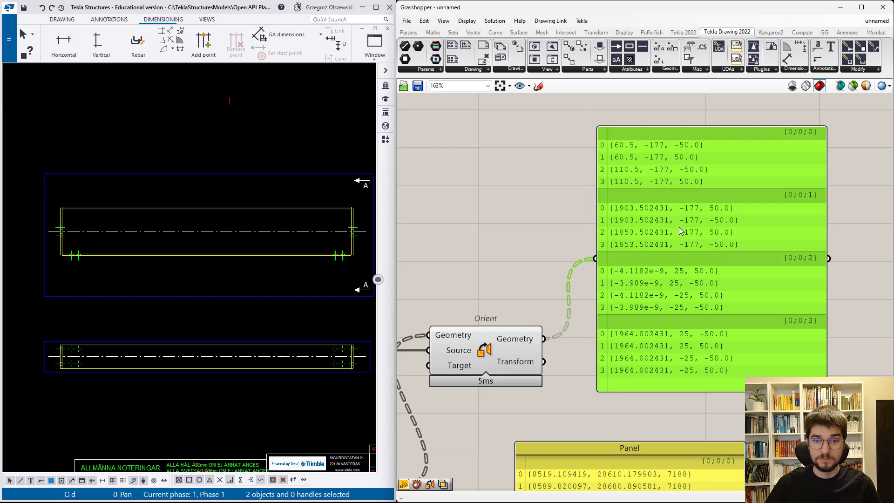
# - Feed the original positions panel from Bolt Properties' Direction output instead, then shorten the panel and move it closer to the component
pyautogui.scroll(-4, 680, 225)
pyautogui.scroll(6, 573, 350)
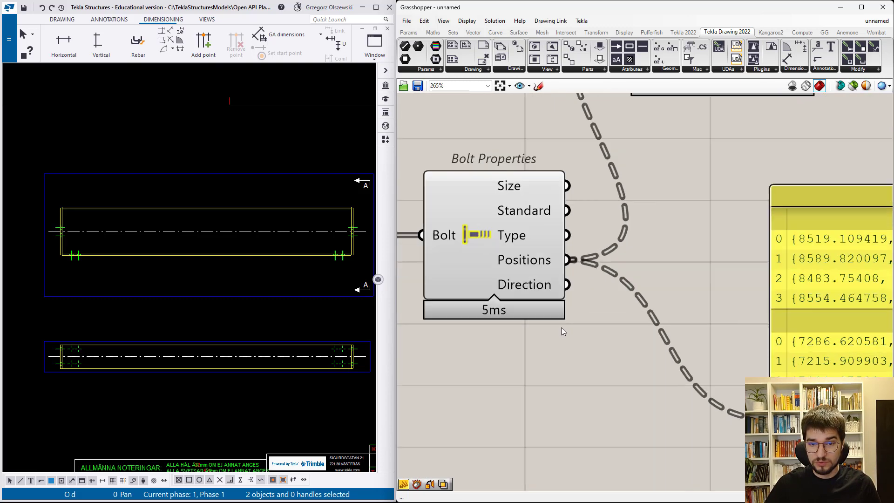
pyautogui.moveTo(567, 284); pyautogui.dragTo(750, 417)
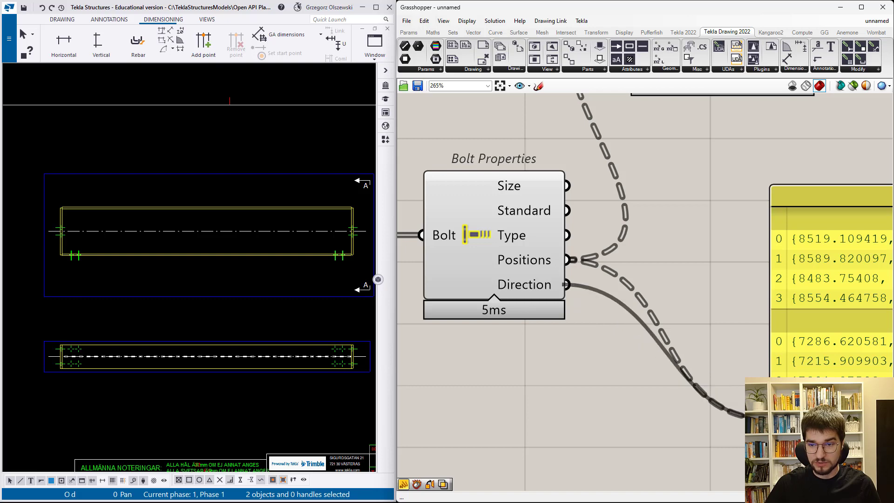
pyautogui.scroll(-7, 524, 335)
pyautogui.click(728, 370)
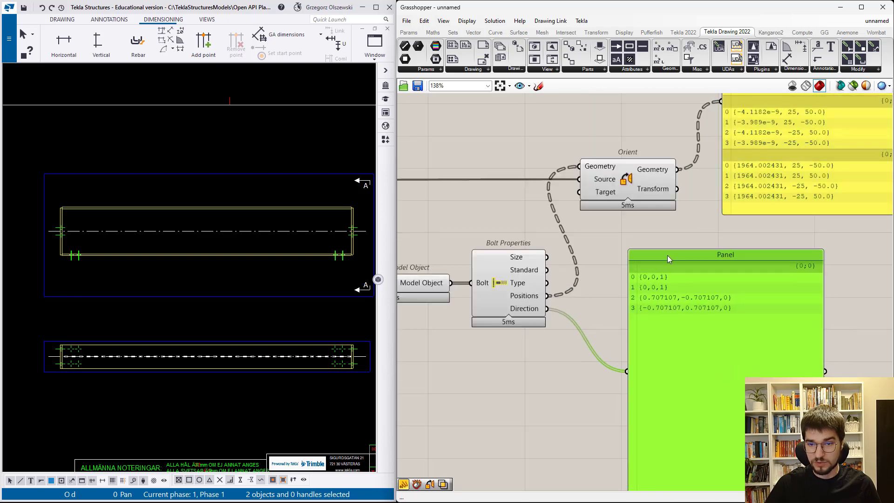
pyautogui.moveTo(671, 250); pyautogui.dragTo(675, 331)
pyautogui.moveTo(674, 374); pyautogui.dragTo(655, 281)
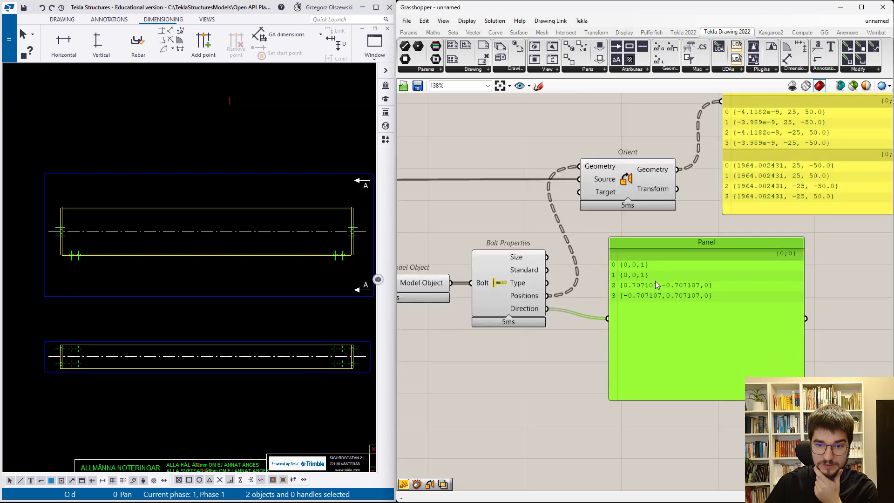
# - Compare the listed direction vectors with the bolt groups shown in the drawing views
pyautogui.scroll(3, 655, 281)
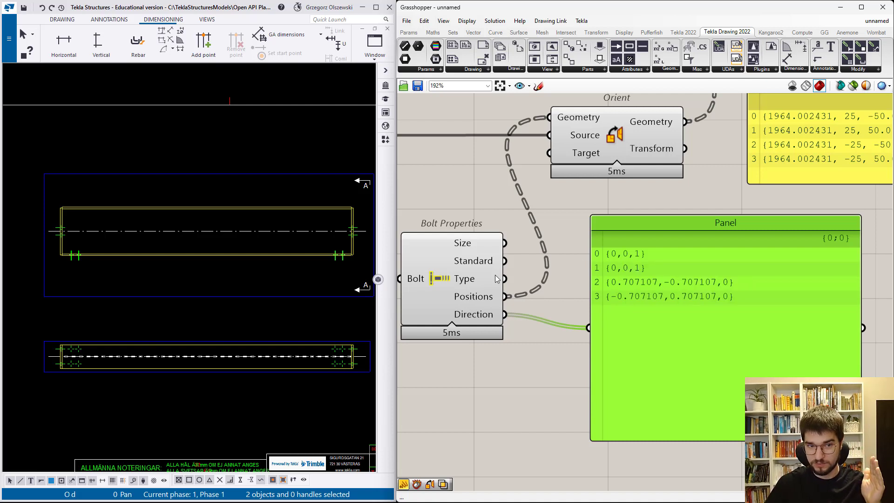
pyautogui.scroll(3, 348, 269)
pyautogui.scroll(-3, 281, 263)
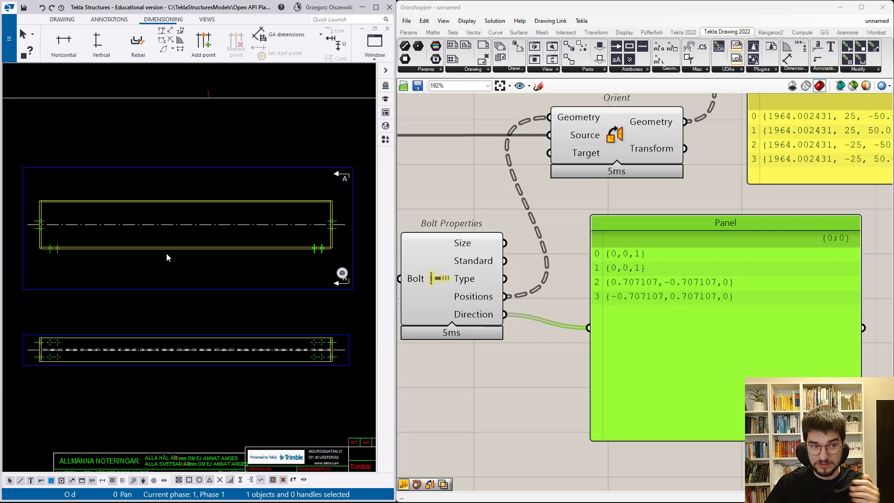
pyautogui.scroll(3, 35, 259)
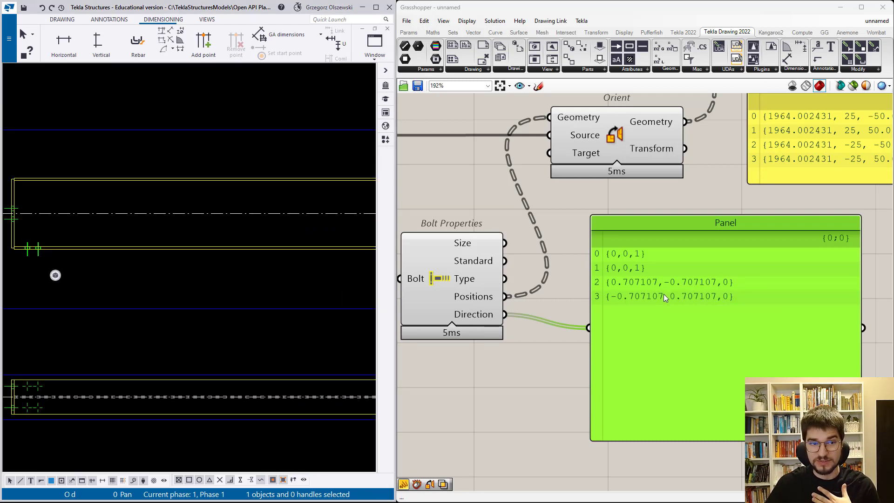
pyautogui.scroll(-1, 289, 280)
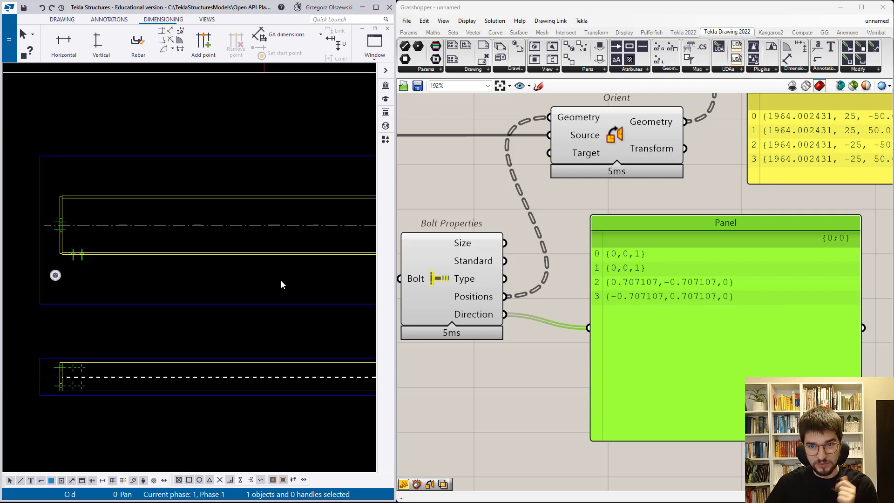
pyautogui.scroll(1, 281, 284)
pyautogui.scroll(1, 71, 236)
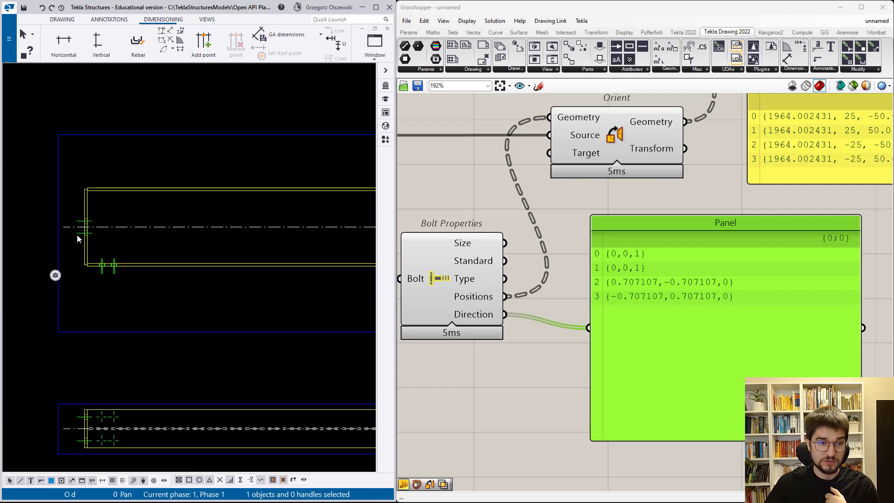
pyautogui.scroll(-2, 71, 238)
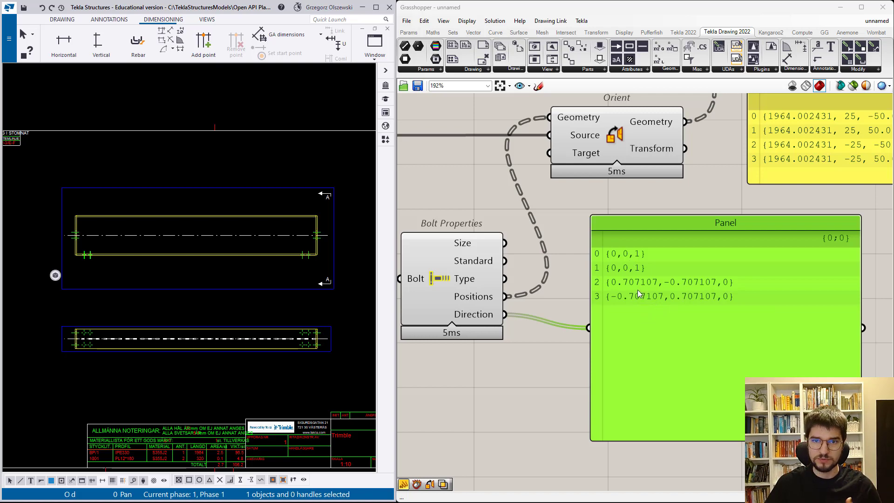
# - Duplicate the Orient component, place the copy below the directions panel and connect Bolt Properties' Direction output to its Geometry input
pyautogui.scroll(-3, 722, 302)
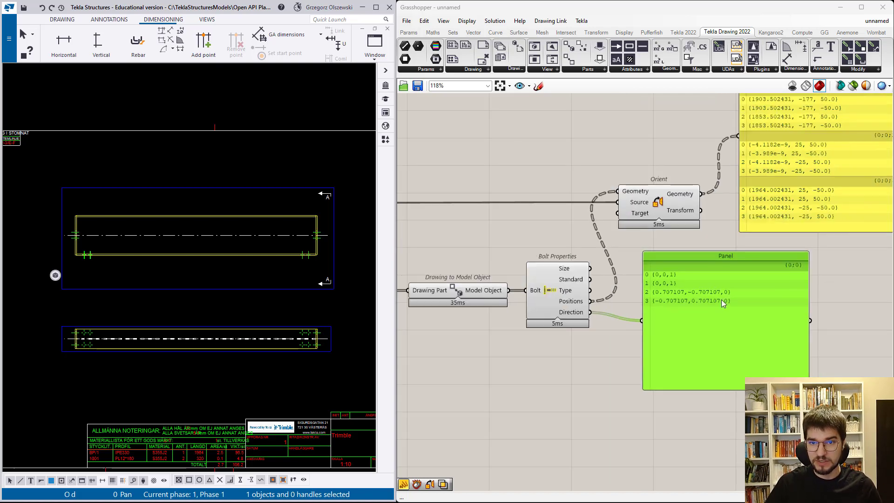
pyautogui.click(674, 217)
pyautogui.hotkey('ctrl', 'c')
pyautogui.click(627, 270)
pyautogui.hotkey('ctrl', 'v')
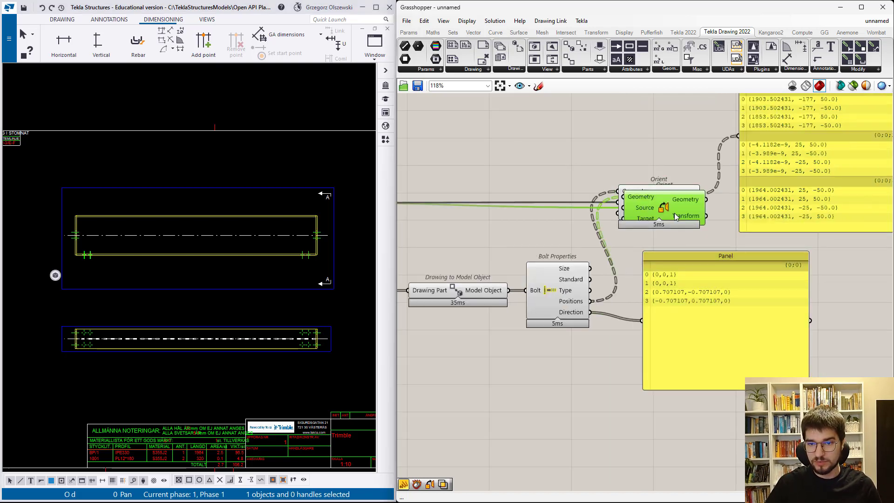
pyautogui.moveTo(677, 217); pyautogui.dragTo(685, 445)
pyautogui.moveTo(591, 312); pyautogui.dragTo(632, 422)
# - Duplicate the directions panel and feed the copy from the second Orient's Geometry output, placing it beside that component
pyautogui.click(740, 383)
pyautogui.hotkey('ctrl', 'c')
pyautogui.hotkey('ctrl', 'v')
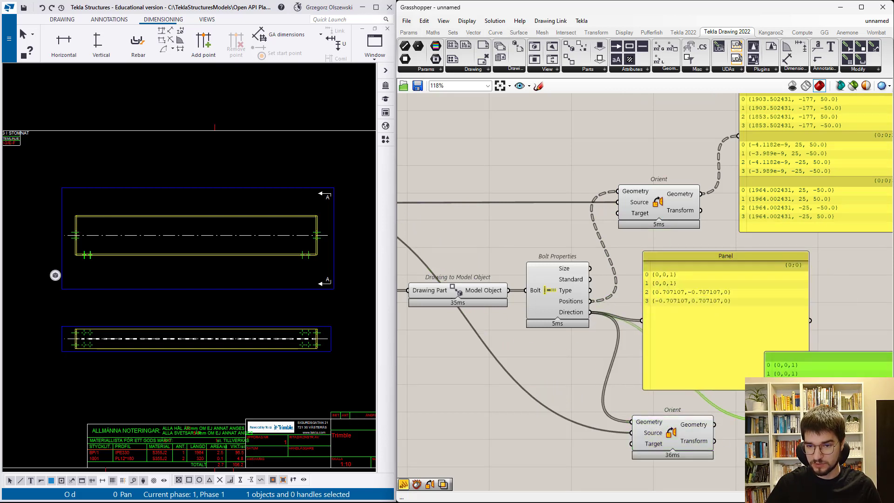
pyautogui.moveTo(715, 425); pyautogui.dragTo(765, 421)
pyautogui.moveTo(792, 405); pyautogui.dragTo(761, 416)
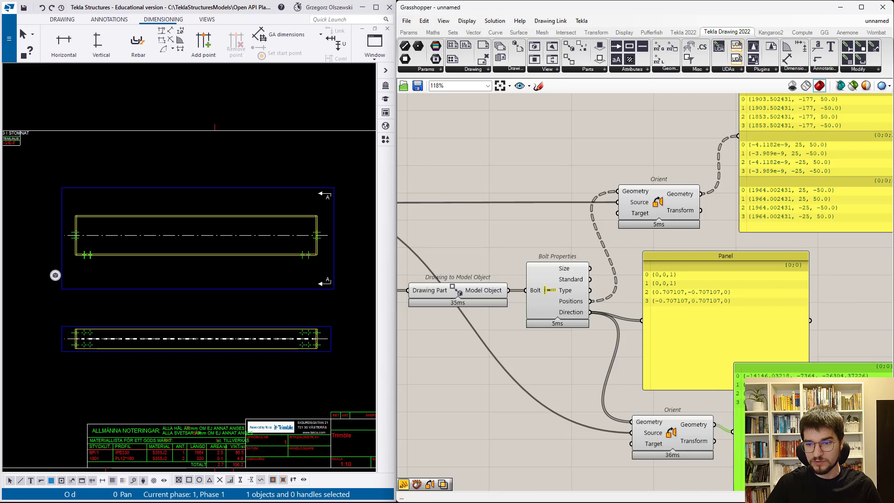
# - Shorten the original and oriented direction panels and rearrange them so both lists can be compared
pyautogui.moveTo(636, 365); pyautogui.dragTo(536, 312, button='right')
pyautogui.scroll(1, 535, 312)
pyautogui.moveTo(731, 310); pyautogui.dragTo(735, 357)
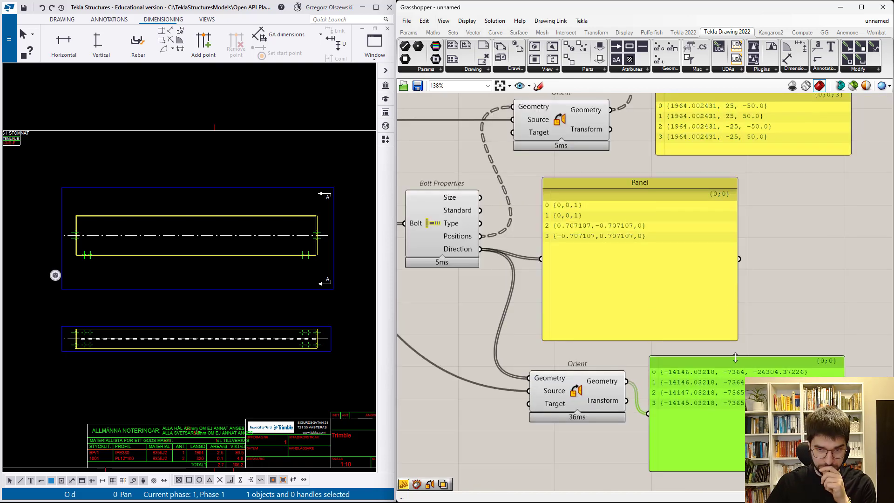
pyautogui.moveTo(719, 408); pyautogui.dragTo(721, 396)
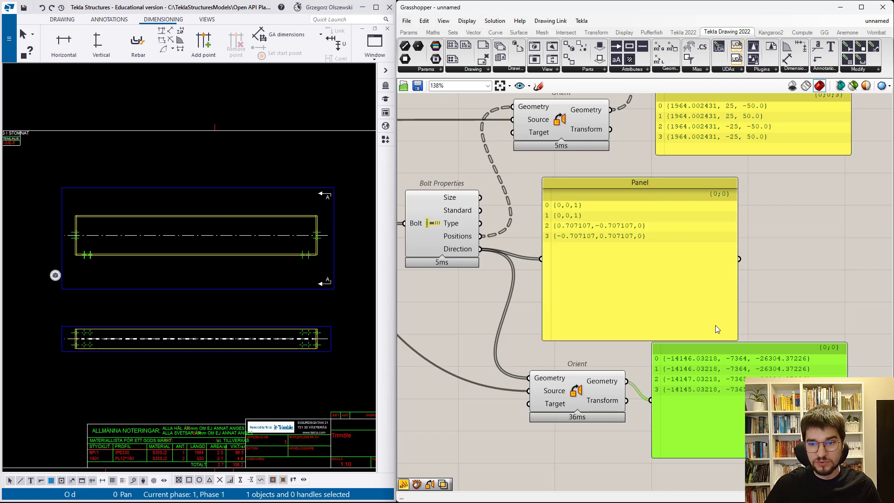
pyautogui.moveTo(717, 336); pyautogui.dragTo(686, 281)
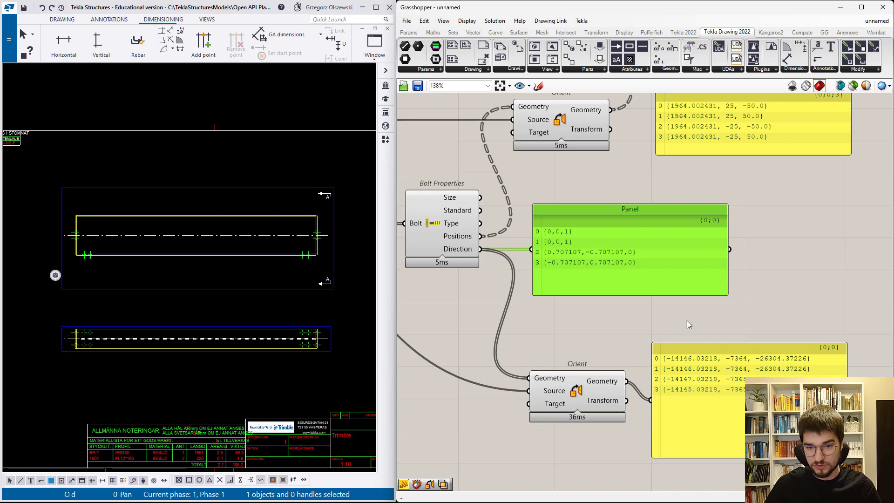
# - Insert a relay in the second Orient's Source wire and connect it to a new panel placed below
pyautogui.scroll(-3, 750, 321)
pyautogui.scroll(3, 543, 368)
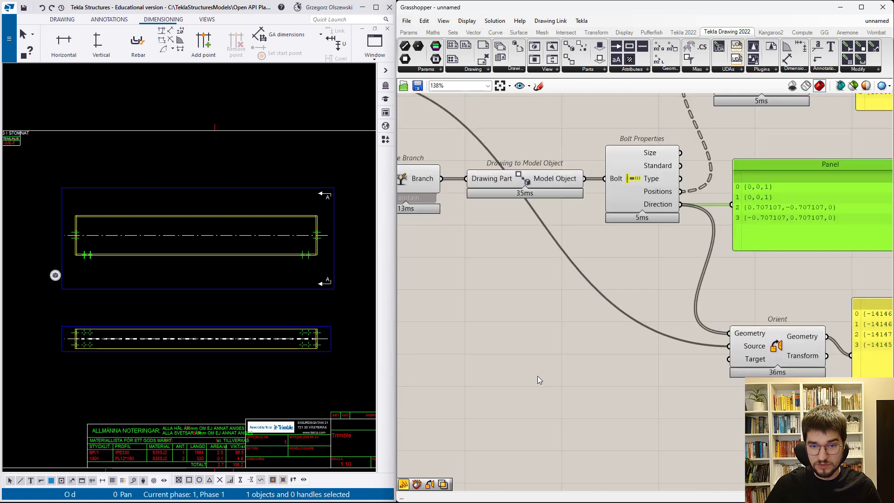
pyautogui.doubleClick(615, 306)
pyautogui.doubleClick(600, 347)
pyautogui.write('/')
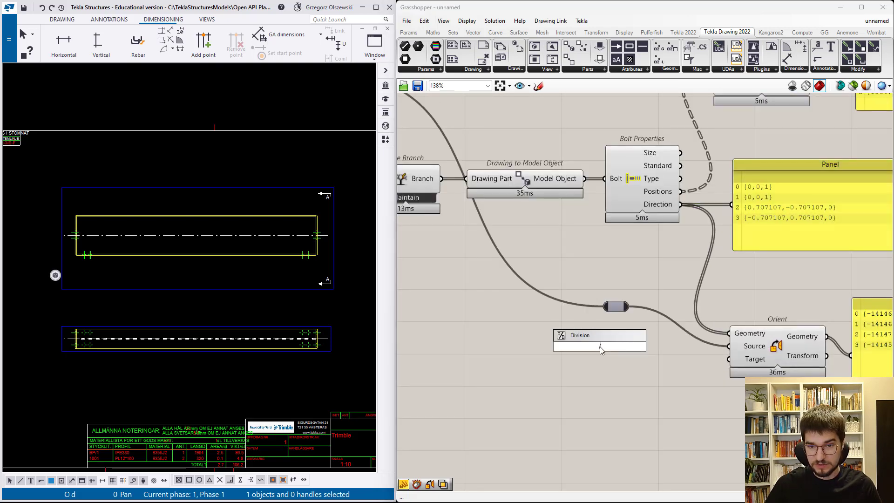
pyautogui.write('/')
pyautogui.press('Return')
pyautogui.moveTo(600, 346); pyautogui.dragTo(655, 363)
pyautogui.moveTo(616, 308); pyautogui.dragTo(600, 362)
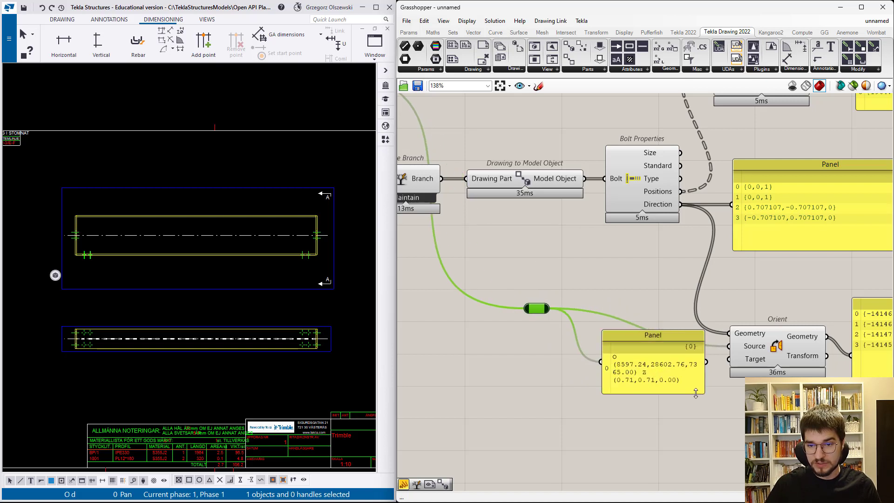
# - Enlarge the source plane panel, move it lower and shift the relay away from it
pyautogui.moveTo(704, 394); pyautogui.dragTo(733, 408)
pyautogui.moveTo(631, 367); pyautogui.dragTo(629, 394)
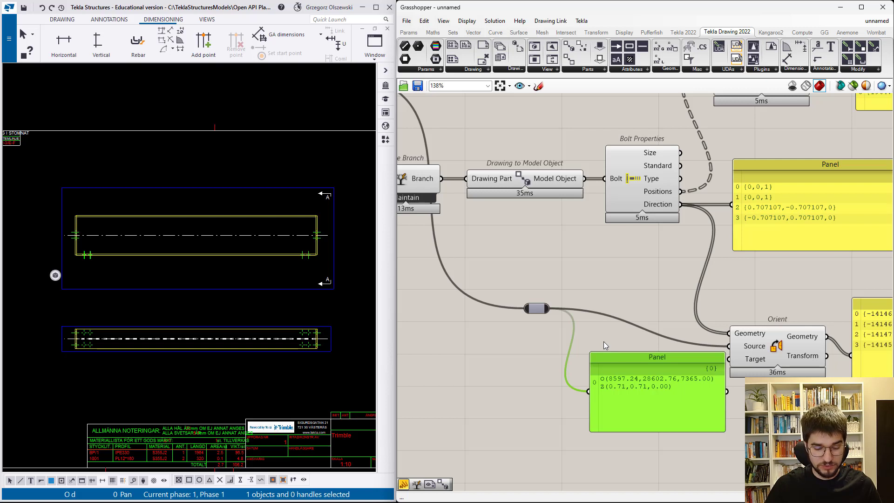
pyautogui.moveTo(537, 308); pyautogui.dragTo(506, 308)
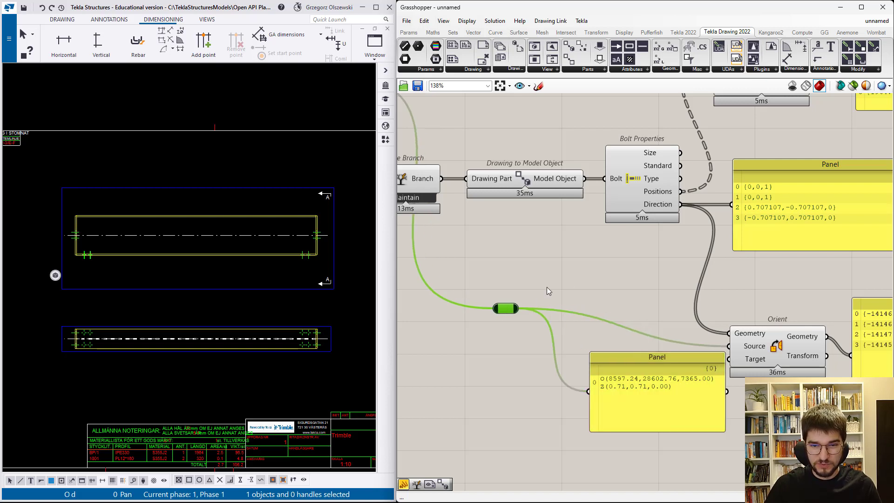
# - Add a Point parameter fed by the relay and connect its output to the source plane panel in place of the relay
pyautogui.doubleClick(569, 279)
pyautogui.write('poit')
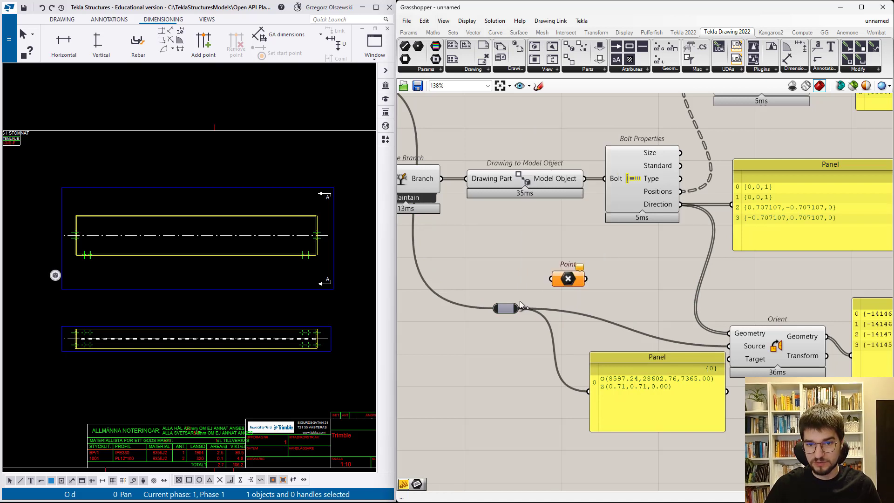
pyautogui.press('Return')
pyautogui.moveTo(518, 309); pyautogui.dragTo(588, 392)
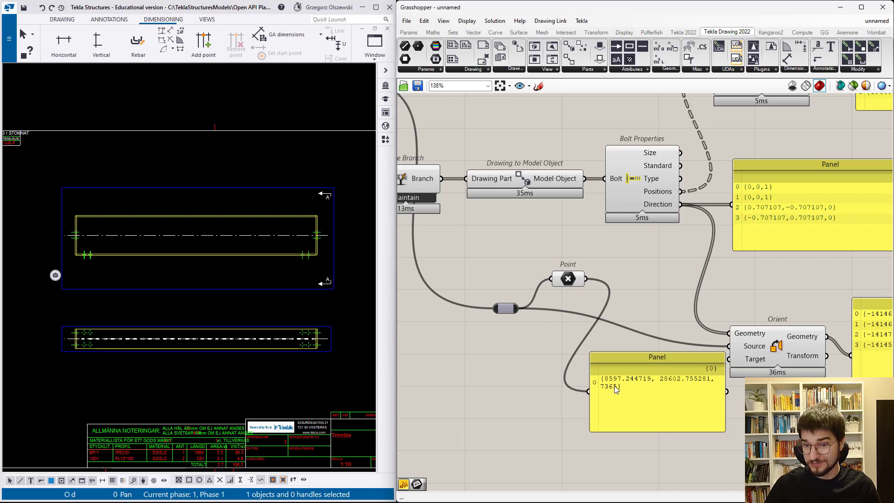
# - Add an Addition component combining the bolt Direction (A) with the Point (B) and feed its Result to the second Orient's Geometry
pyautogui.scroll(-2, 613, 327)
pyautogui.scroll(2, 782, 347)
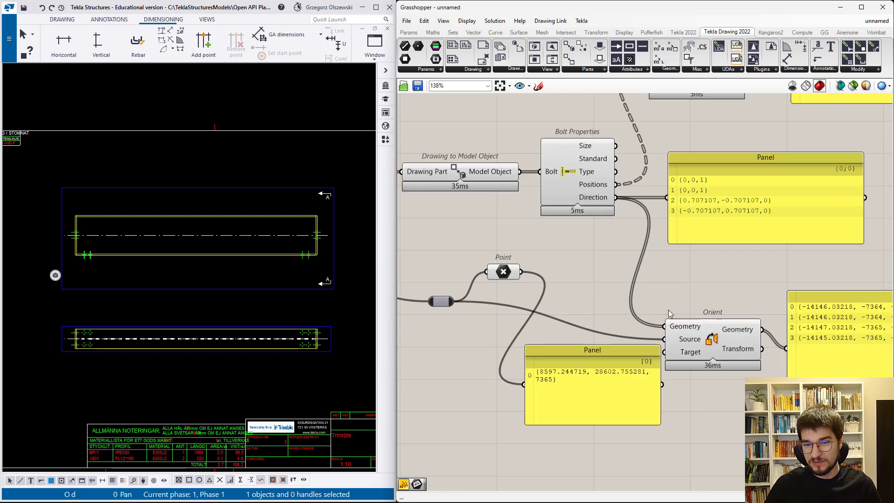
pyautogui.doubleClick(582, 267)
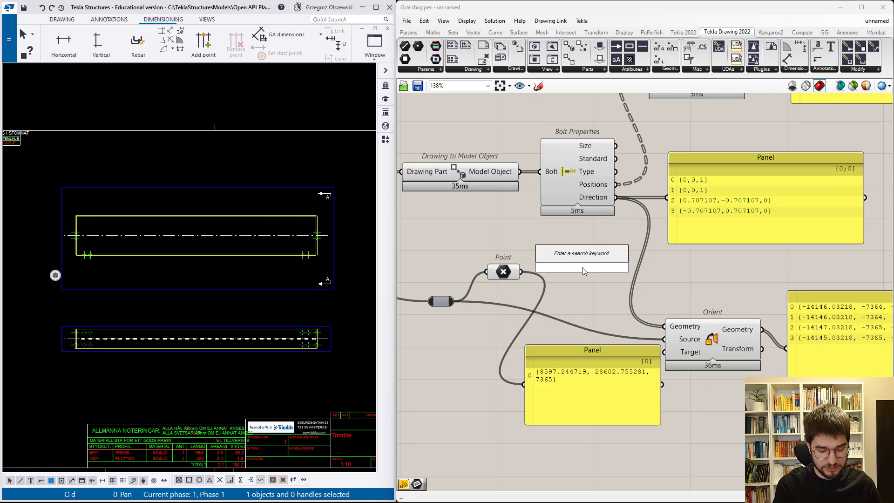
pyautogui.write('add')
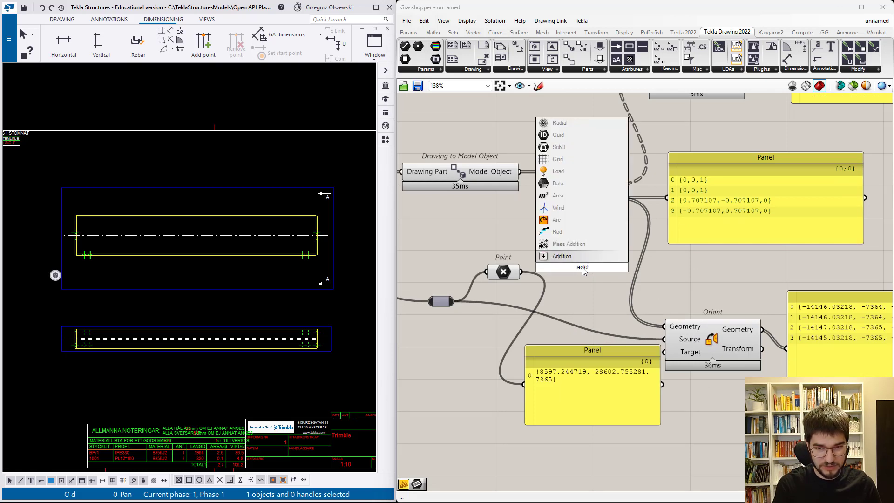
pyautogui.press('Return')
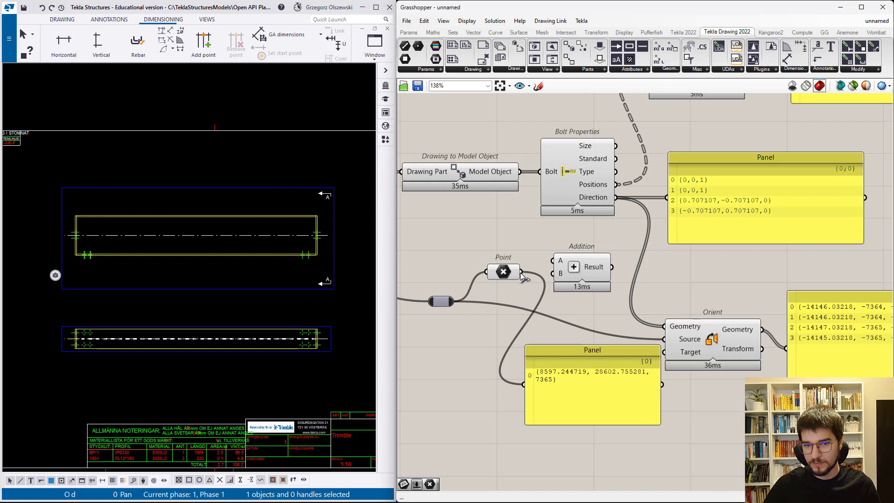
pyautogui.moveTo(522, 271); pyautogui.dragTo(556, 274)
pyautogui.moveTo(616, 198); pyautogui.dragTo(553, 261)
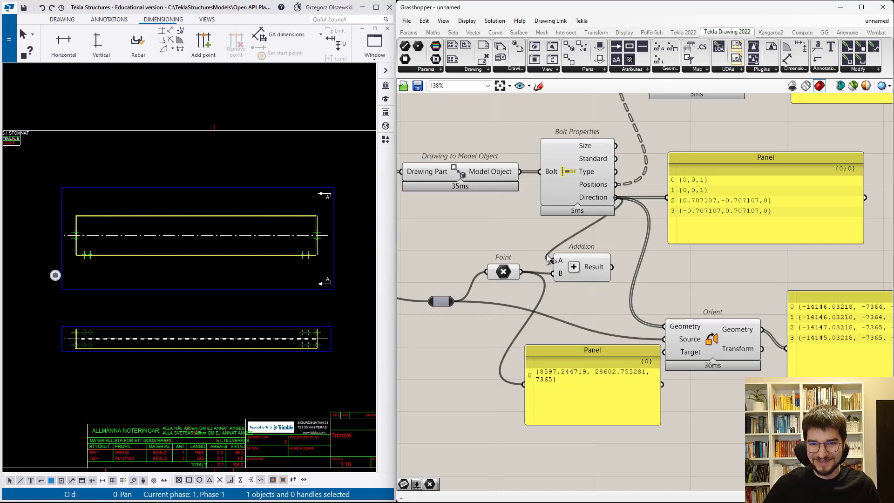
pyautogui.moveTo(613, 267); pyautogui.dragTo(666, 327)
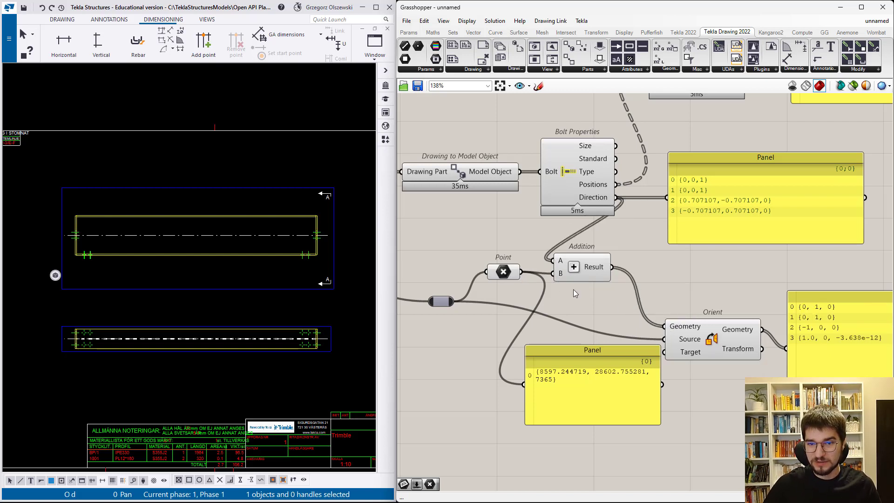
# - Move the Addition component and Point parameter closer to Orient, and delete the source plane point panel
pyautogui.moveTo(578, 274); pyautogui.dragTo(653, 276)
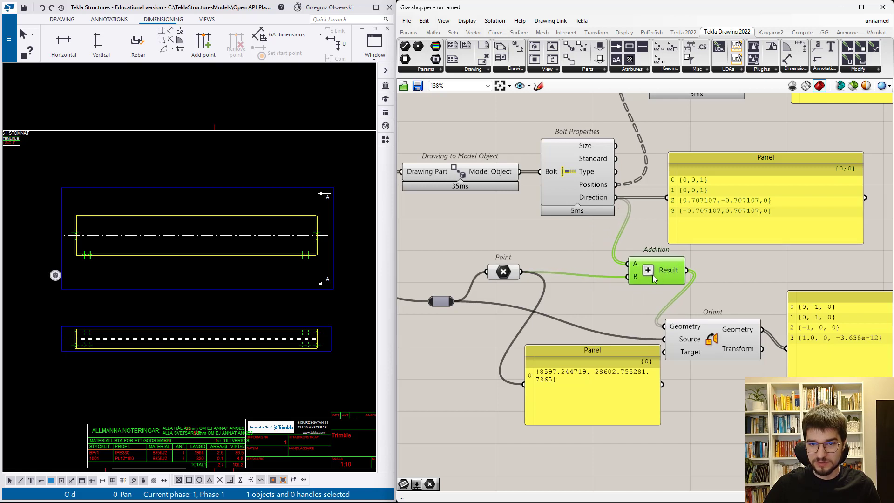
pyautogui.moveTo(507, 272); pyautogui.dragTo(547, 277)
pyautogui.click(588, 377)
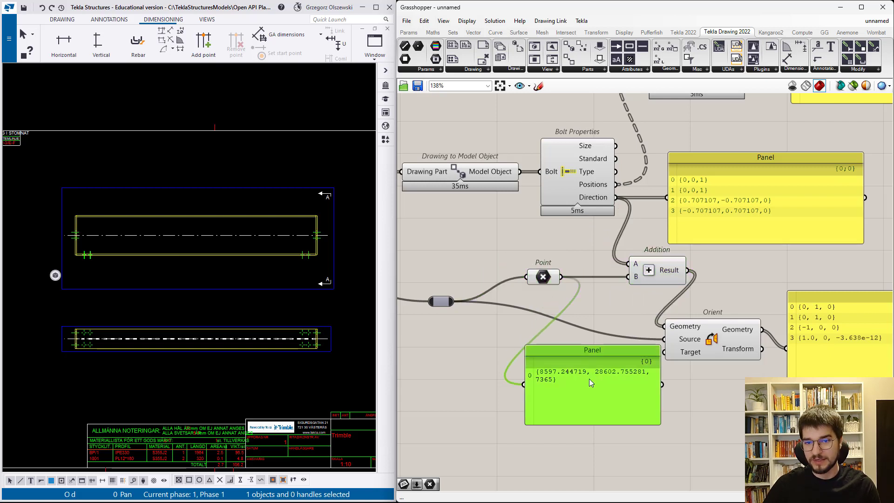
pyautogui.press('Delete')
pyautogui.moveTo(606, 201)
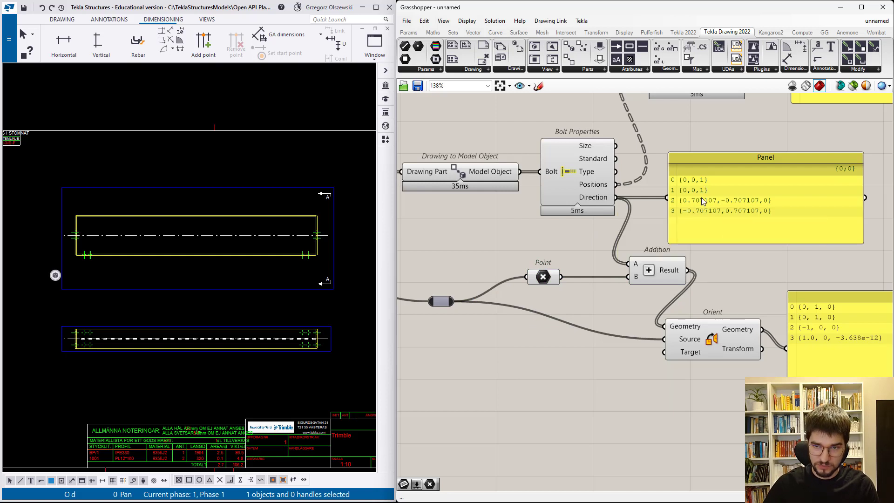
# - Compare the original and oriented direction vectors with the bolts shown in the Tekla drawing's front view
pyautogui.moveTo(751, 225); pyautogui.dragTo(744, 224)
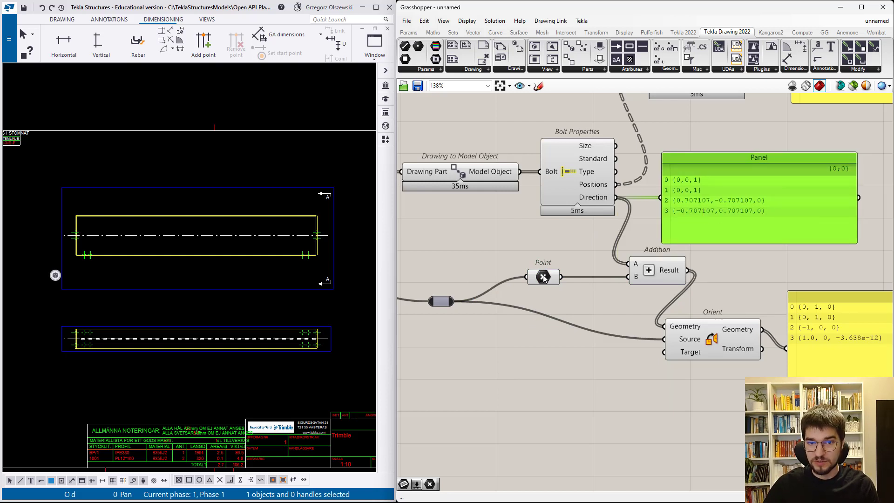
pyautogui.moveTo(543, 278)
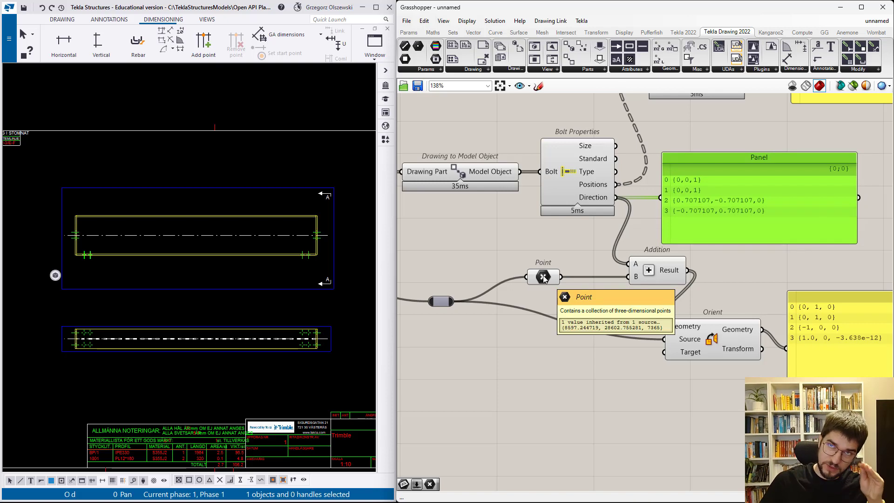
pyautogui.scroll(-1, 487, 328)
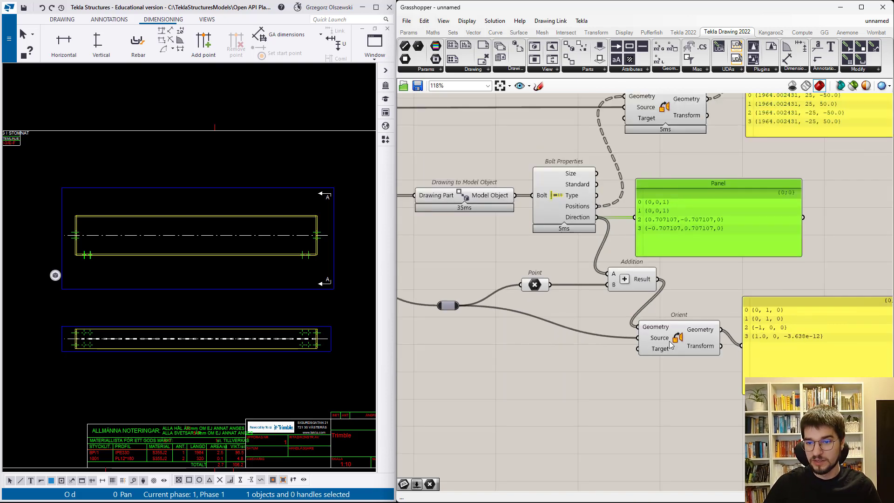
pyautogui.scroll(2, 779, 351)
pyautogui.moveTo(779, 352); pyautogui.dragTo(767, 331)
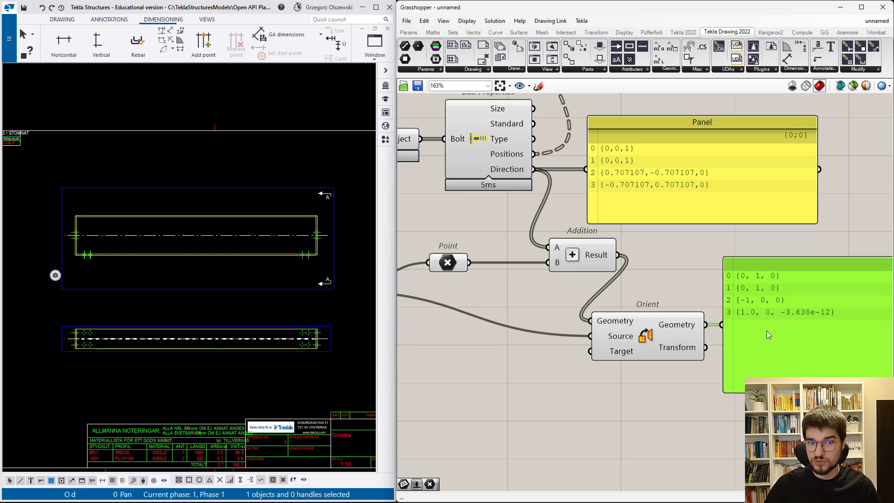
pyautogui.click(238, 290)
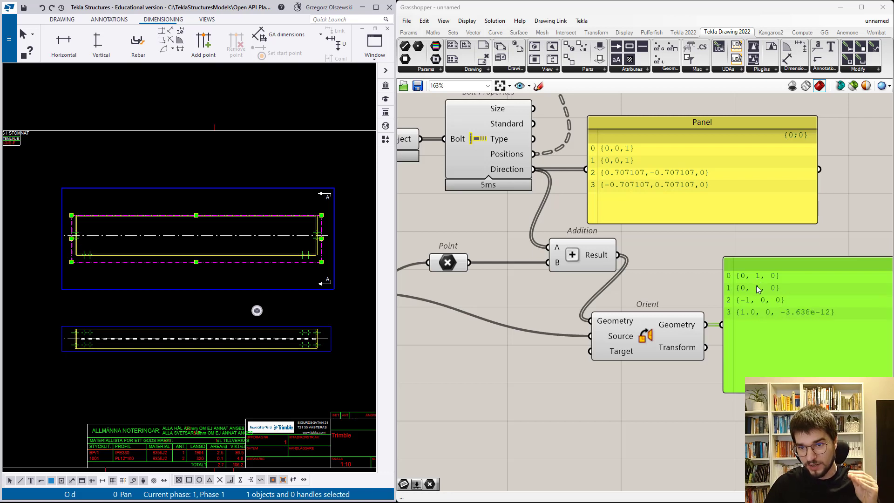
pyautogui.scroll(3, 86, 259)
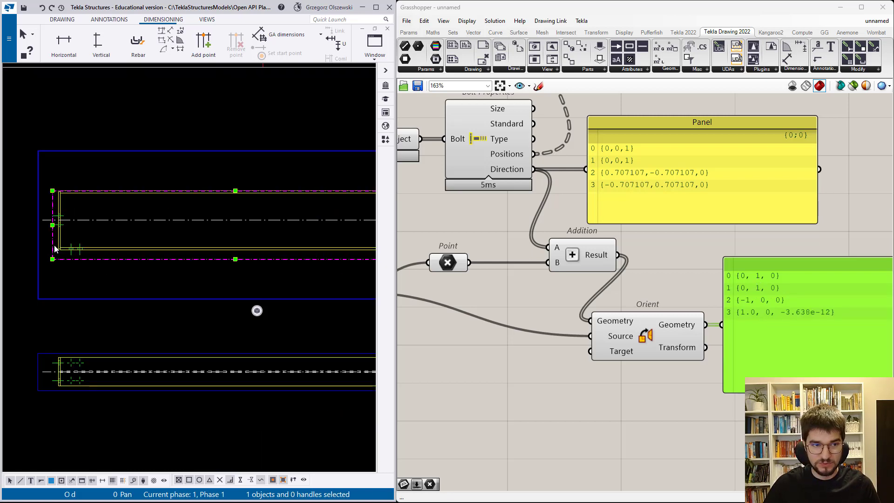
pyautogui.scroll(-1, 101, 242)
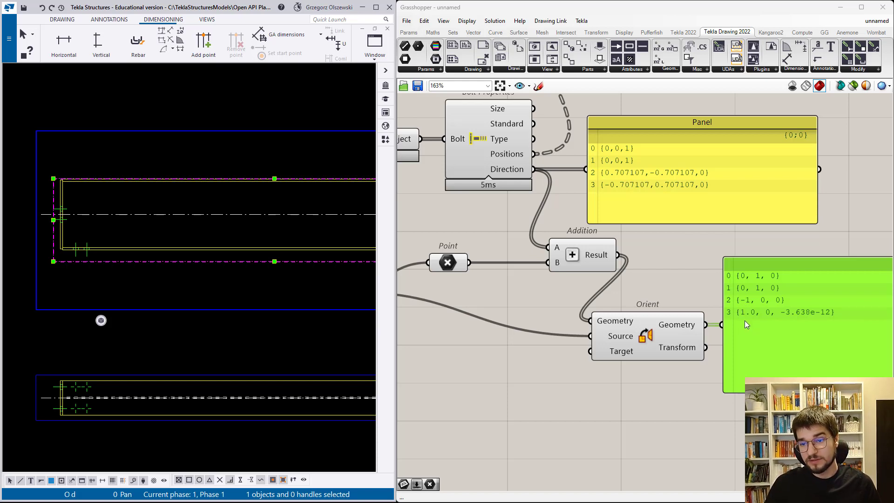
pyautogui.scroll(-4, 85, 265)
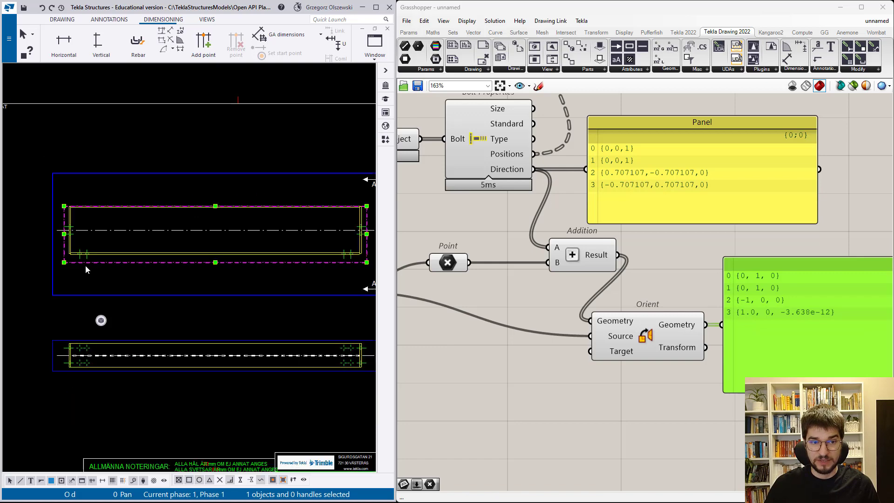
pyautogui.scroll(5, 261, 241)
pyautogui.scroll(-5, 286, 249)
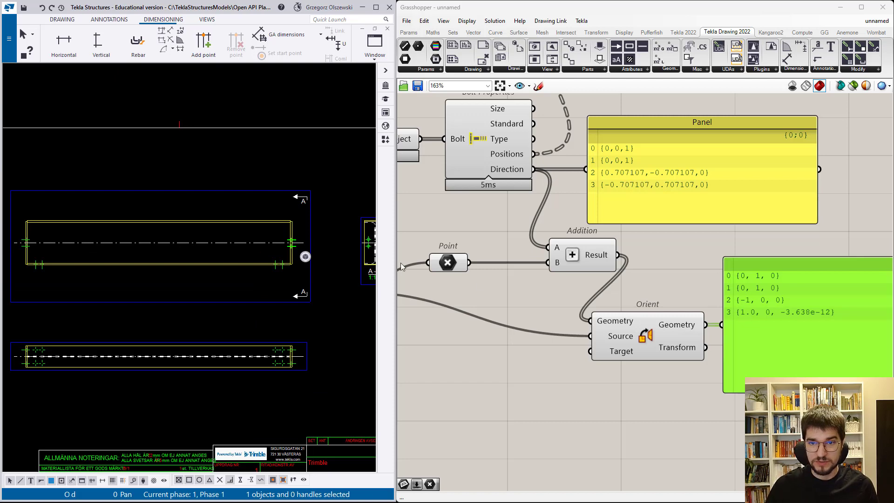
pyautogui.scroll(-2, 540, 342)
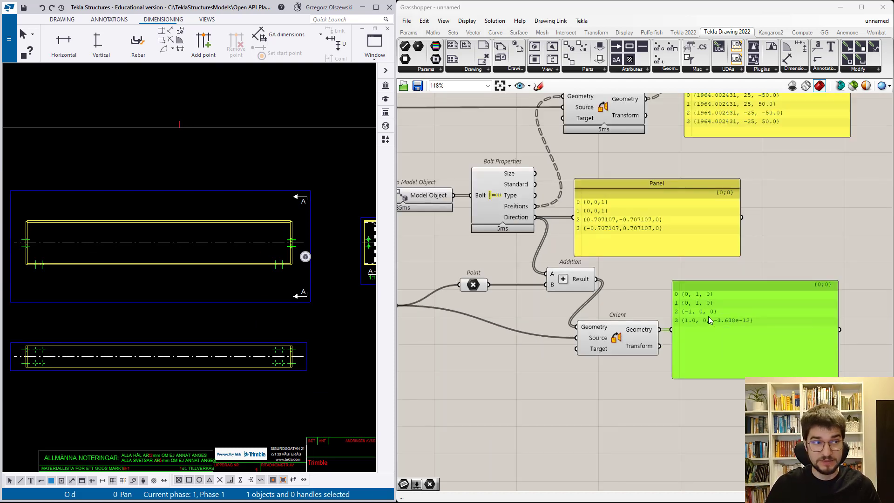
# - Move and shrink the oriented direction panel, and add a Create Set component below it
pyautogui.moveTo(730, 351); pyautogui.dragTo(742, 334)
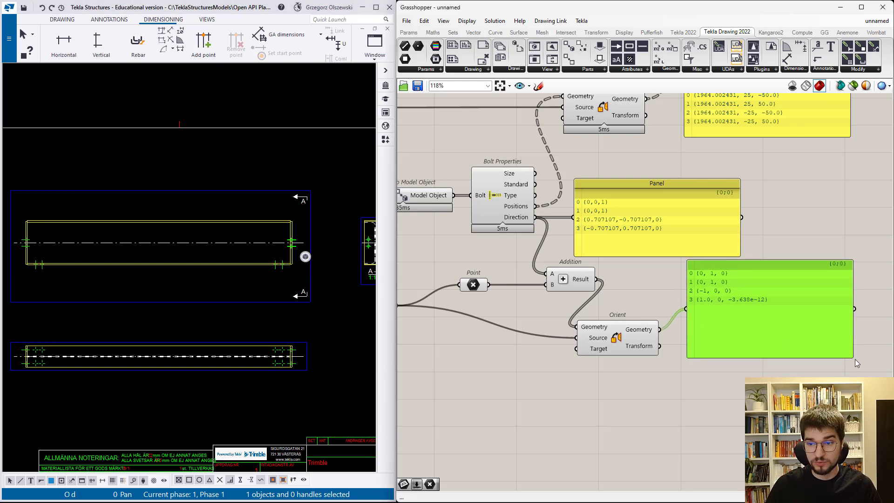
pyautogui.moveTo(855, 359); pyautogui.dragTo(780, 319)
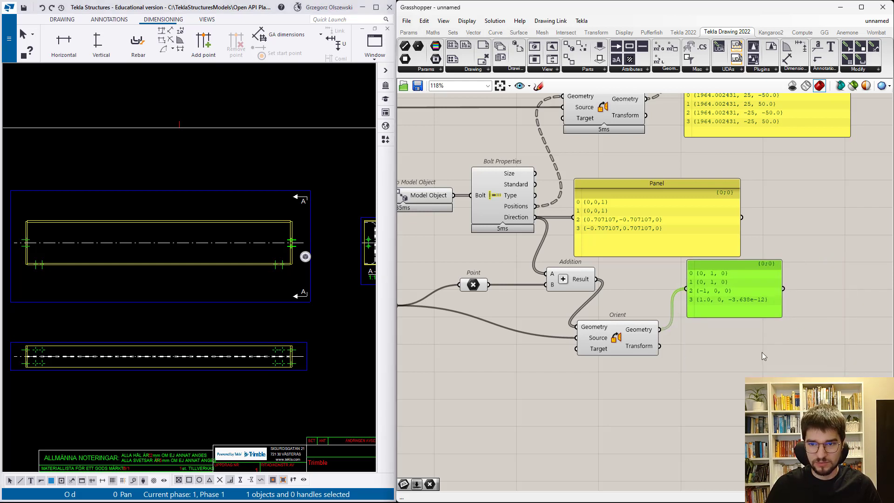
pyautogui.click(726, 366)
pyautogui.doubleClick(727, 366)
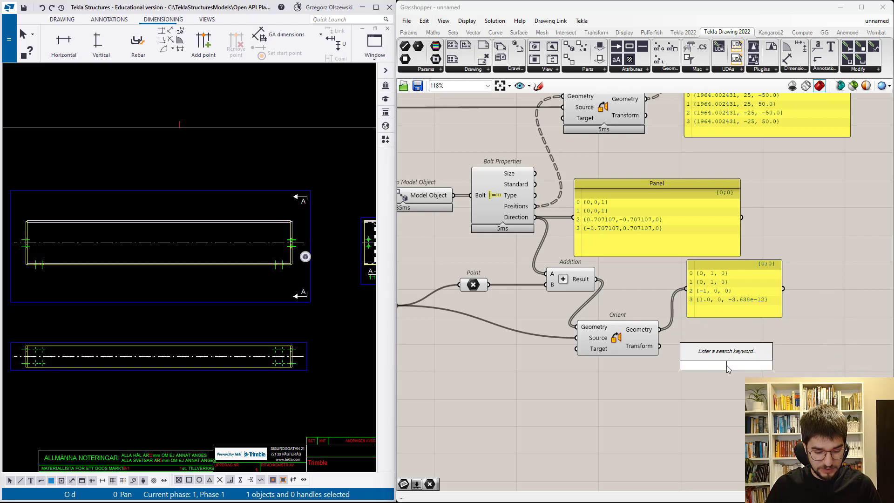
pyautogui.write('member')
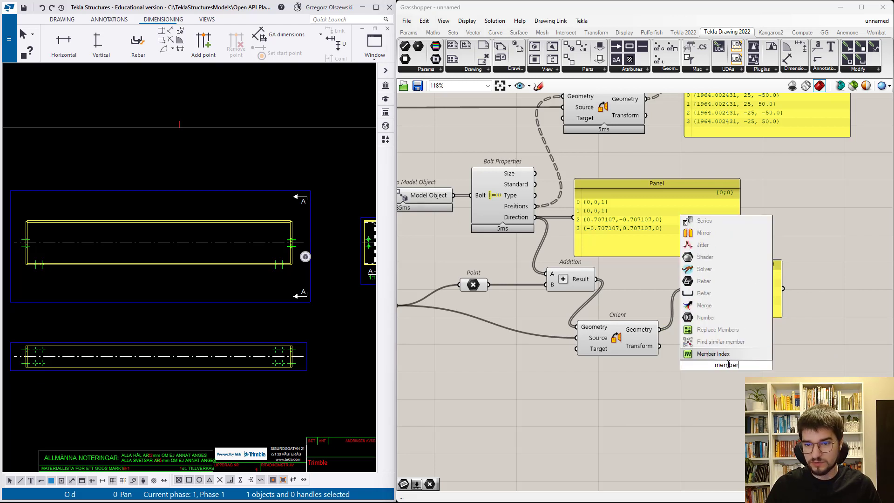
pyautogui.write(' set')
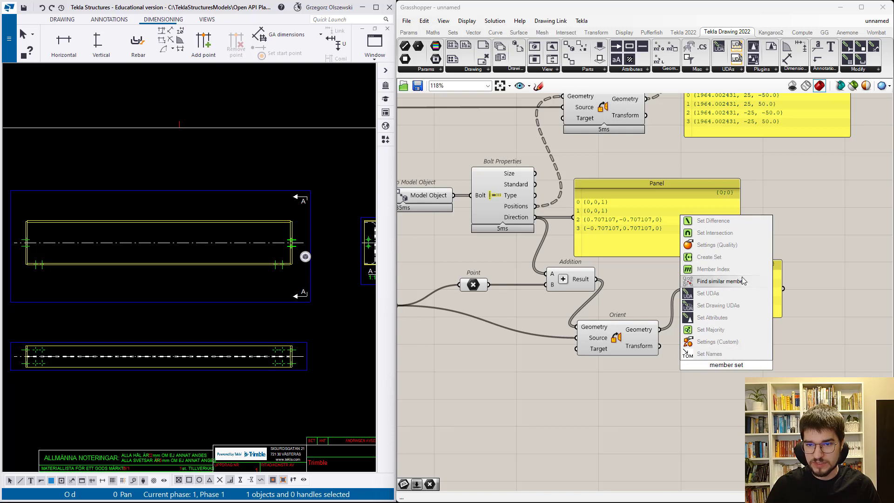
pyautogui.click(738, 258)
pyautogui.scroll(4, 722, 346)
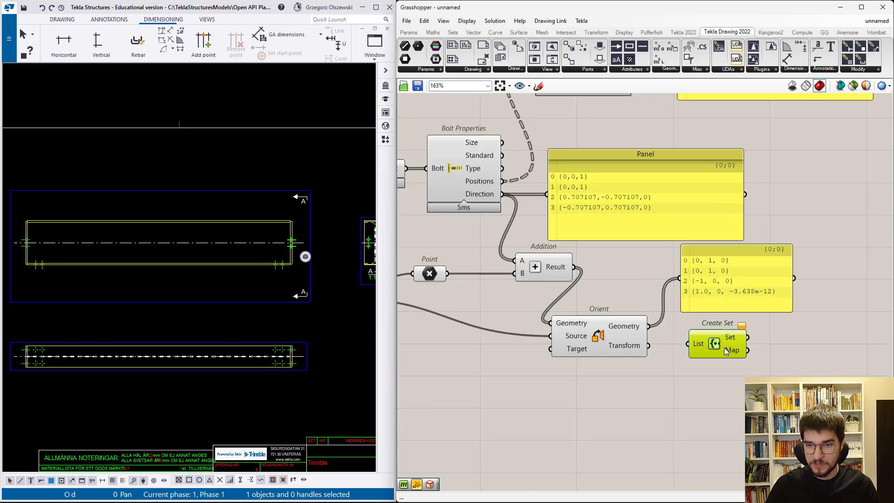
# - Duplicate the oriented direction panel for Create Set's Set output and connect Orient's Geometry to the List input
pyautogui.moveTo(737, 282); pyautogui.dragTo(843, 356)
pyautogui.click(811, 344)
pyautogui.moveTo(757, 334); pyautogui.dragTo(782, 335)
pyautogui.moveTo(725, 342); pyautogui.dragTo(704, 353)
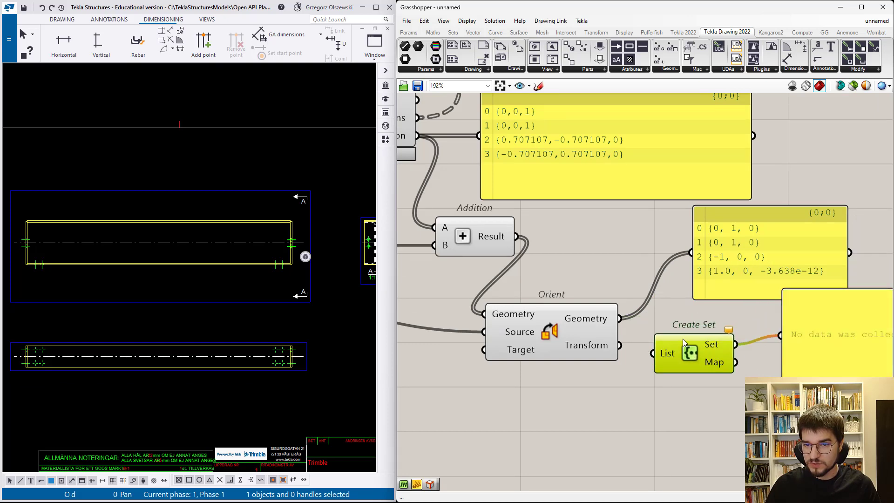
pyautogui.moveTo(620, 319); pyautogui.dragTo(652, 353)
pyautogui.scroll(-4, 685, 363)
pyautogui.scroll(4, 737, 367)
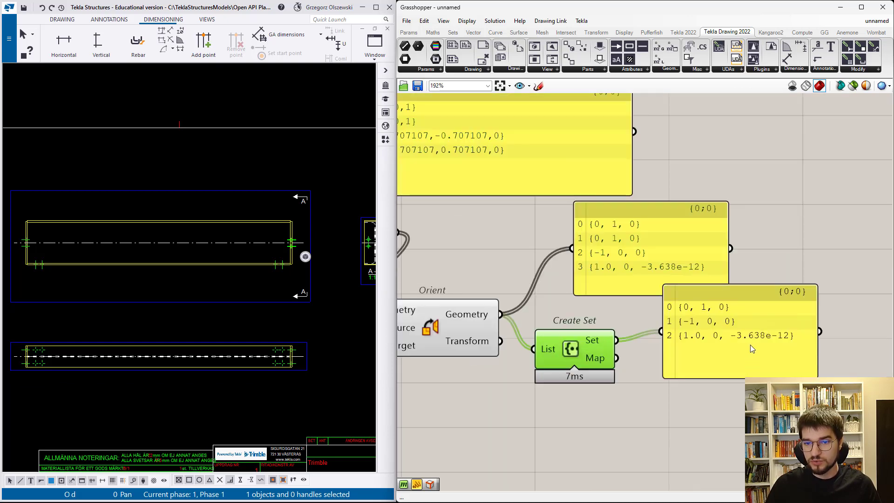
# - Tidy the layout by shifting Create Set, the oriented direction panel and Orient slightly
pyautogui.moveTo(606, 336); pyautogui.dragTo(610, 306)
pyautogui.moveTo(645, 252); pyautogui.dragTo(650, 237)
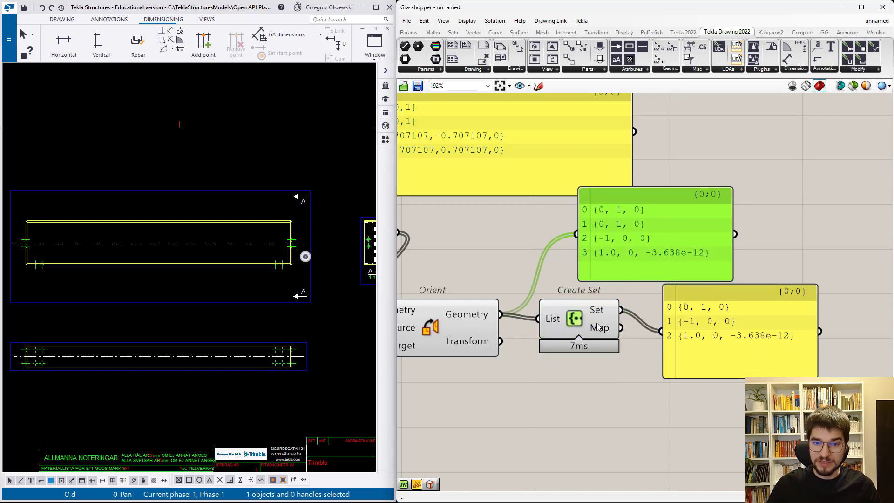
pyautogui.moveTo(471, 337); pyautogui.dragTo(469, 341)
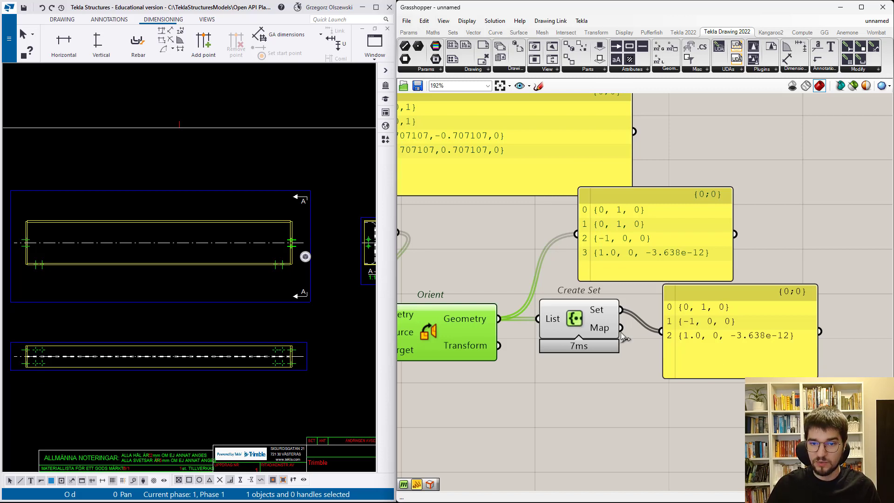
# - Show Create Set's Map output in the connected panel and switch the panel back to the Set output
pyautogui.moveTo(622, 328); pyautogui.dragTo(665, 345)
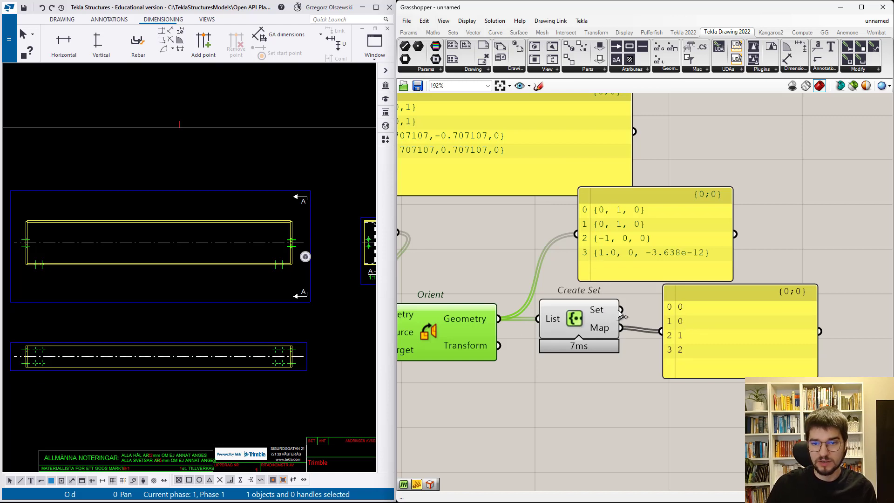
pyautogui.moveTo(621, 309); pyautogui.dragTo(663, 332)
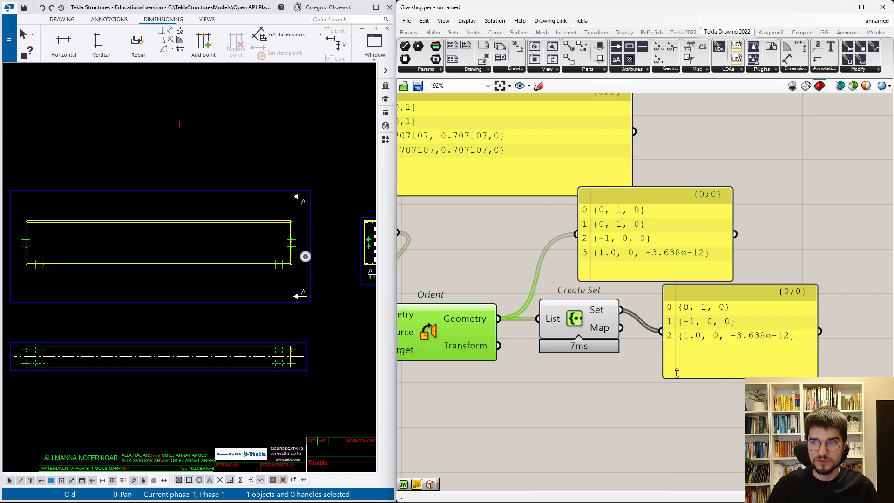
pyautogui.scroll(-1, 671, 374)
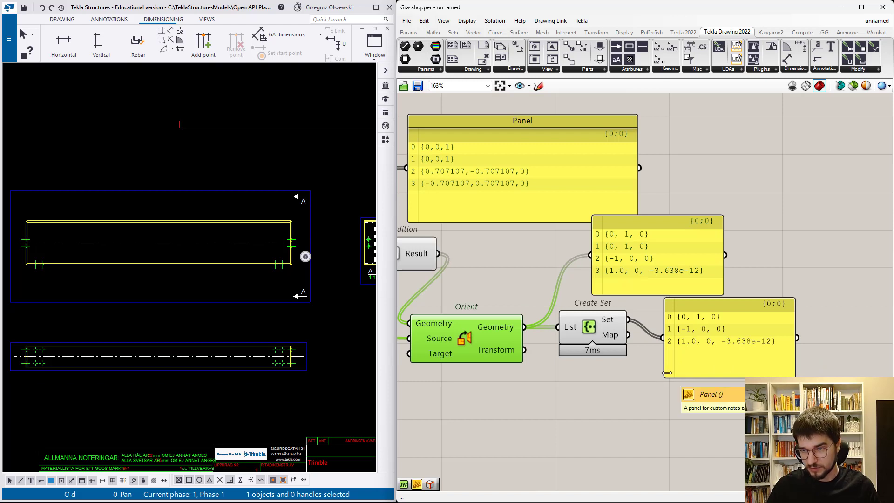